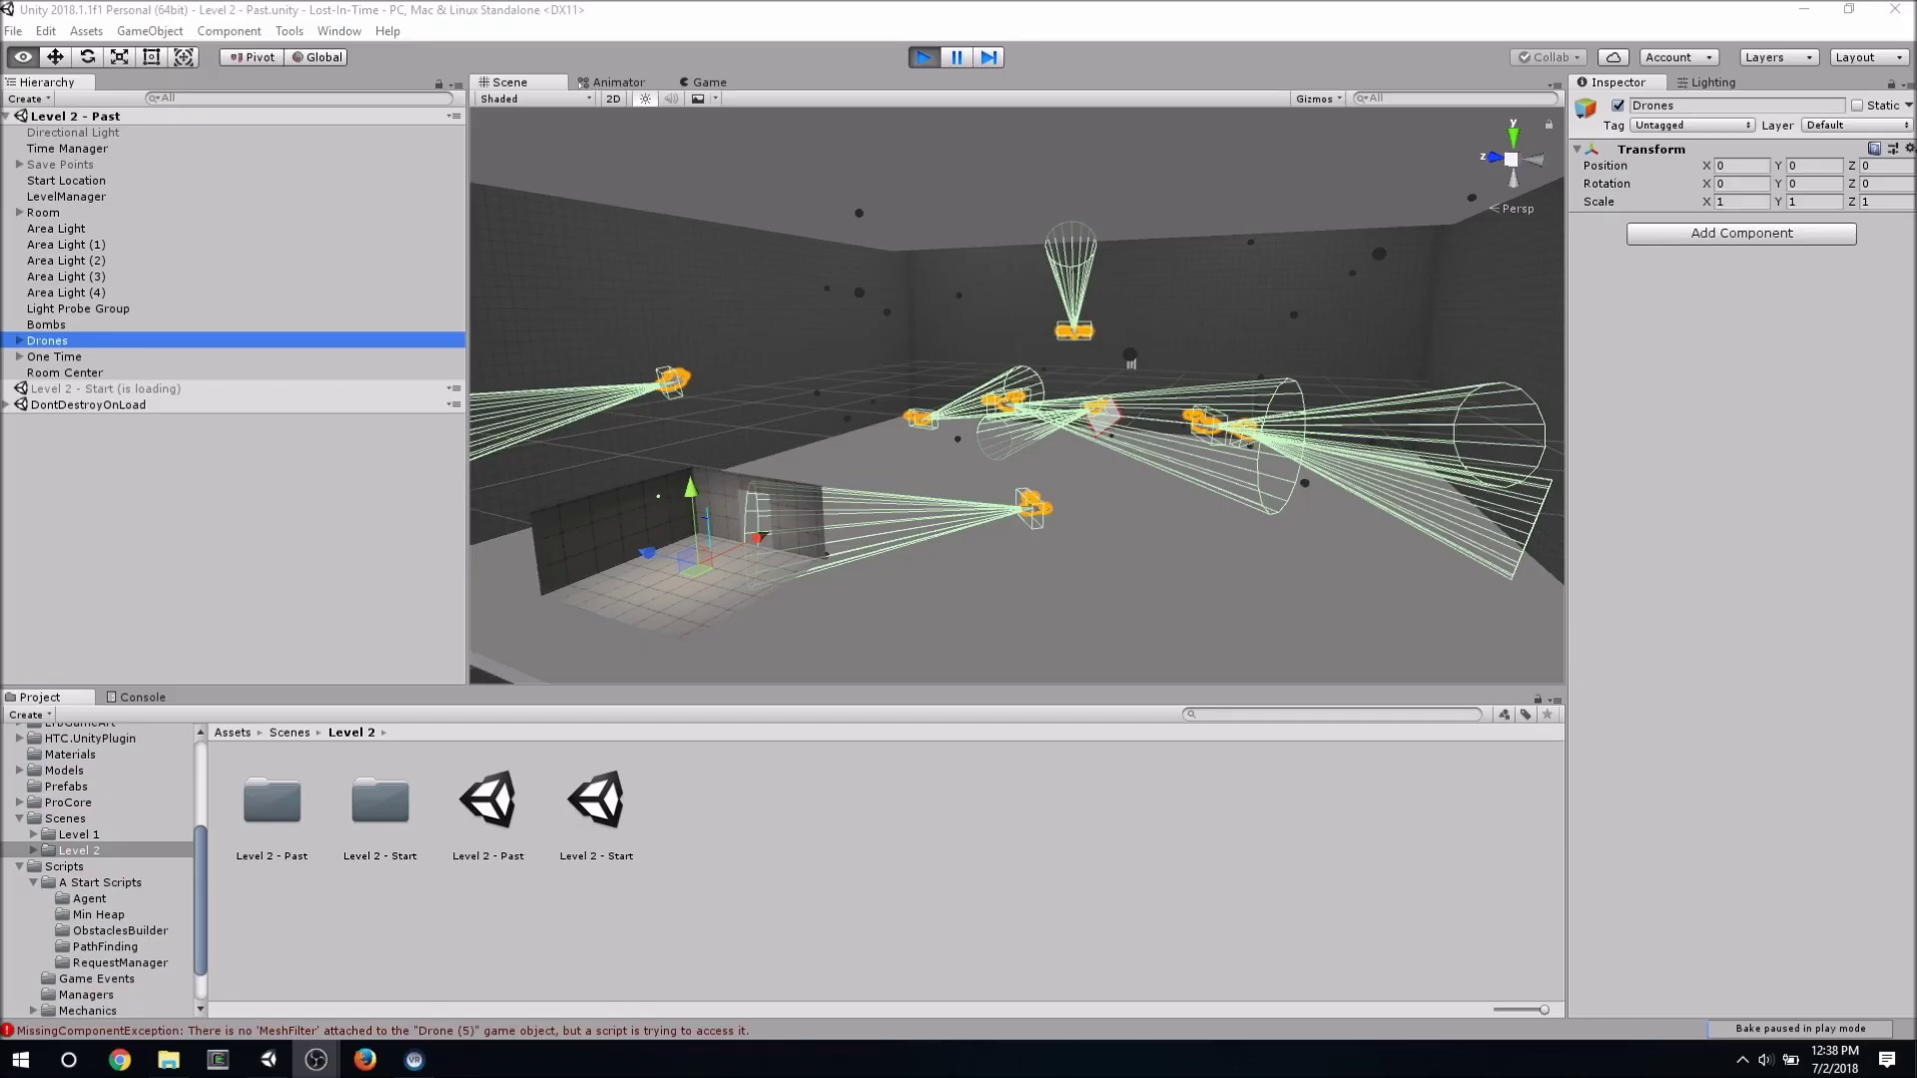
- Orbit the Play-mode Scene view around the drones and their sweeping sight cones
{"action": "right_click_drag", "start_coordinate": [1018, 389], "coordinate": [1155, 268]}
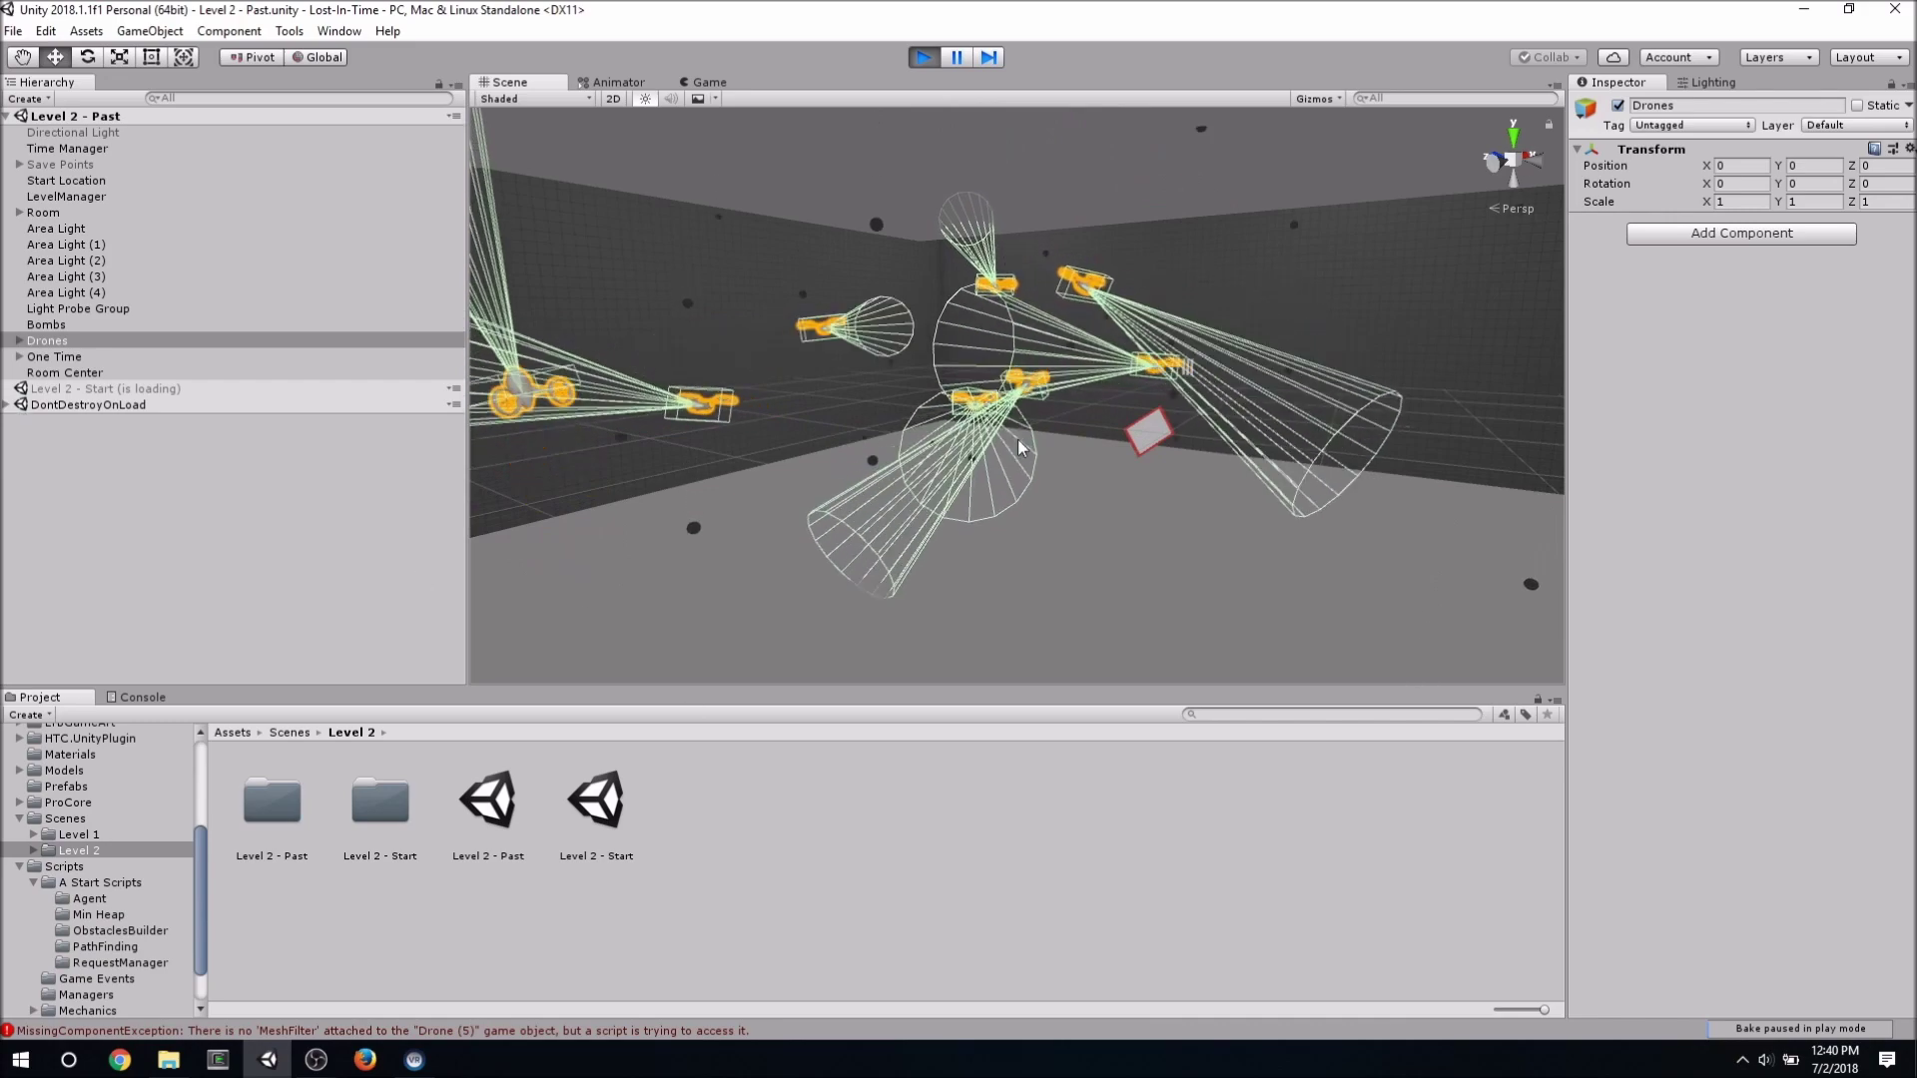
- Select the mirror's Back plane with the MirrorBack material and orbit around the mirror panel
{"action": "mouse_move", "coordinate": [1048, 439]}
{"action": "left_mouse_down", "text": "alt"}
{"action": "mouse_move", "coordinate": [1250, 398]}
{"action": "mouse_move", "coordinate": [1239, 416]}
{"action": "left_mouse_up", "text": "alt"}
{"action": "scroll", "coordinate": [1238, 414], "scroll_direction": "up", "scroll_amount": 2}
{"action": "scroll", "coordinate": [1244, 390], "scroll_direction": "up", "scroll_amount": 2}
{"action": "scroll", "coordinate": [1251, 355], "scroll_direction": "up", "scroll_amount": 3}
{"action": "scroll", "coordinate": [1252, 354], "scroll_direction": "down", "scroll_amount": 3}
{"action": "scroll", "coordinate": [992, 479], "scroll_direction": "down", "scroll_amount": 3}
{"action": "scroll", "coordinate": [1148, 535], "scroll_direction": "down", "scroll_amount": 2}
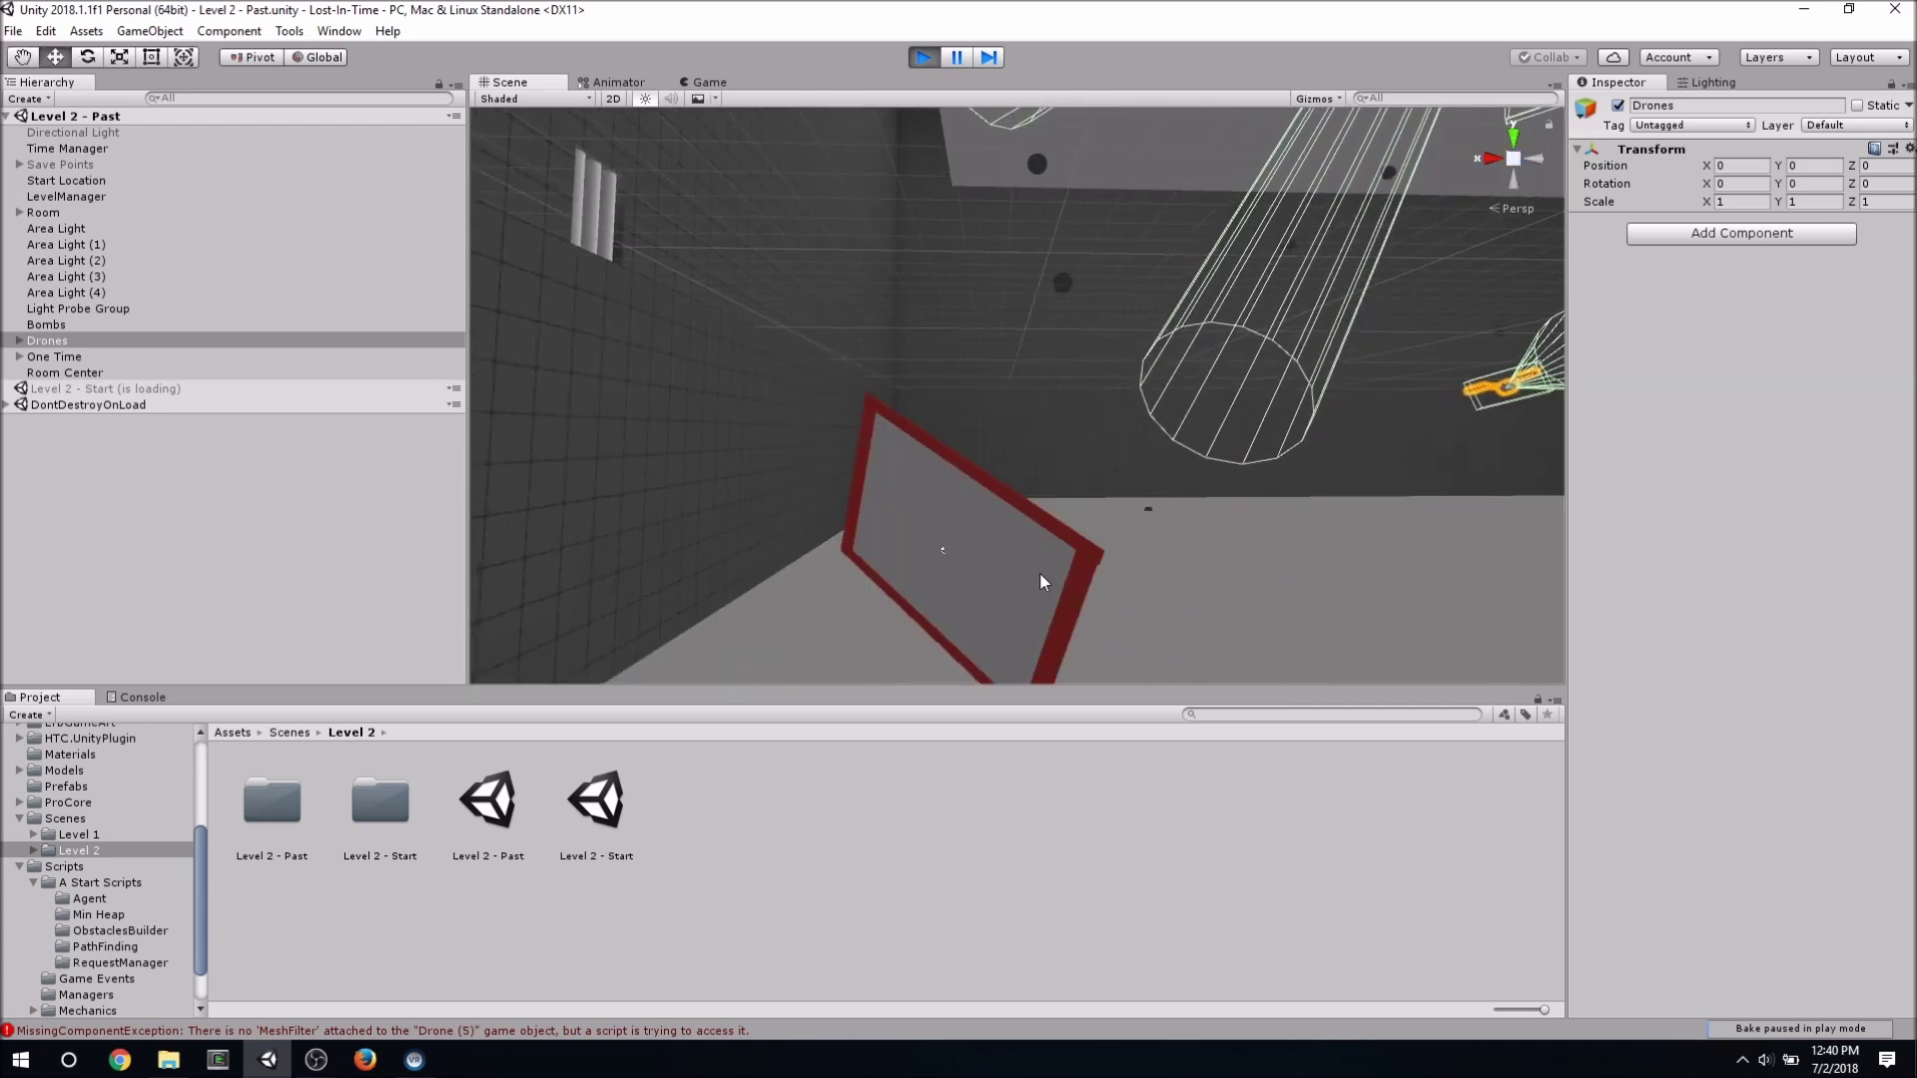
{"action": "left_click", "coordinate": [1043, 583]}
{"action": "mouse_move", "coordinate": [977, 552]}
{"action": "left_mouse_down", "text": "alt"}
{"action": "mouse_move", "coordinate": [934, 518]}
{"action": "mouse_move", "coordinate": [822, 595]}
{"action": "mouse_move", "coordinate": [728, 600]}
{"action": "mouse_move", "coordinate": [661, 565]}
{"action": "left_mouse_up", "text": "alt"}
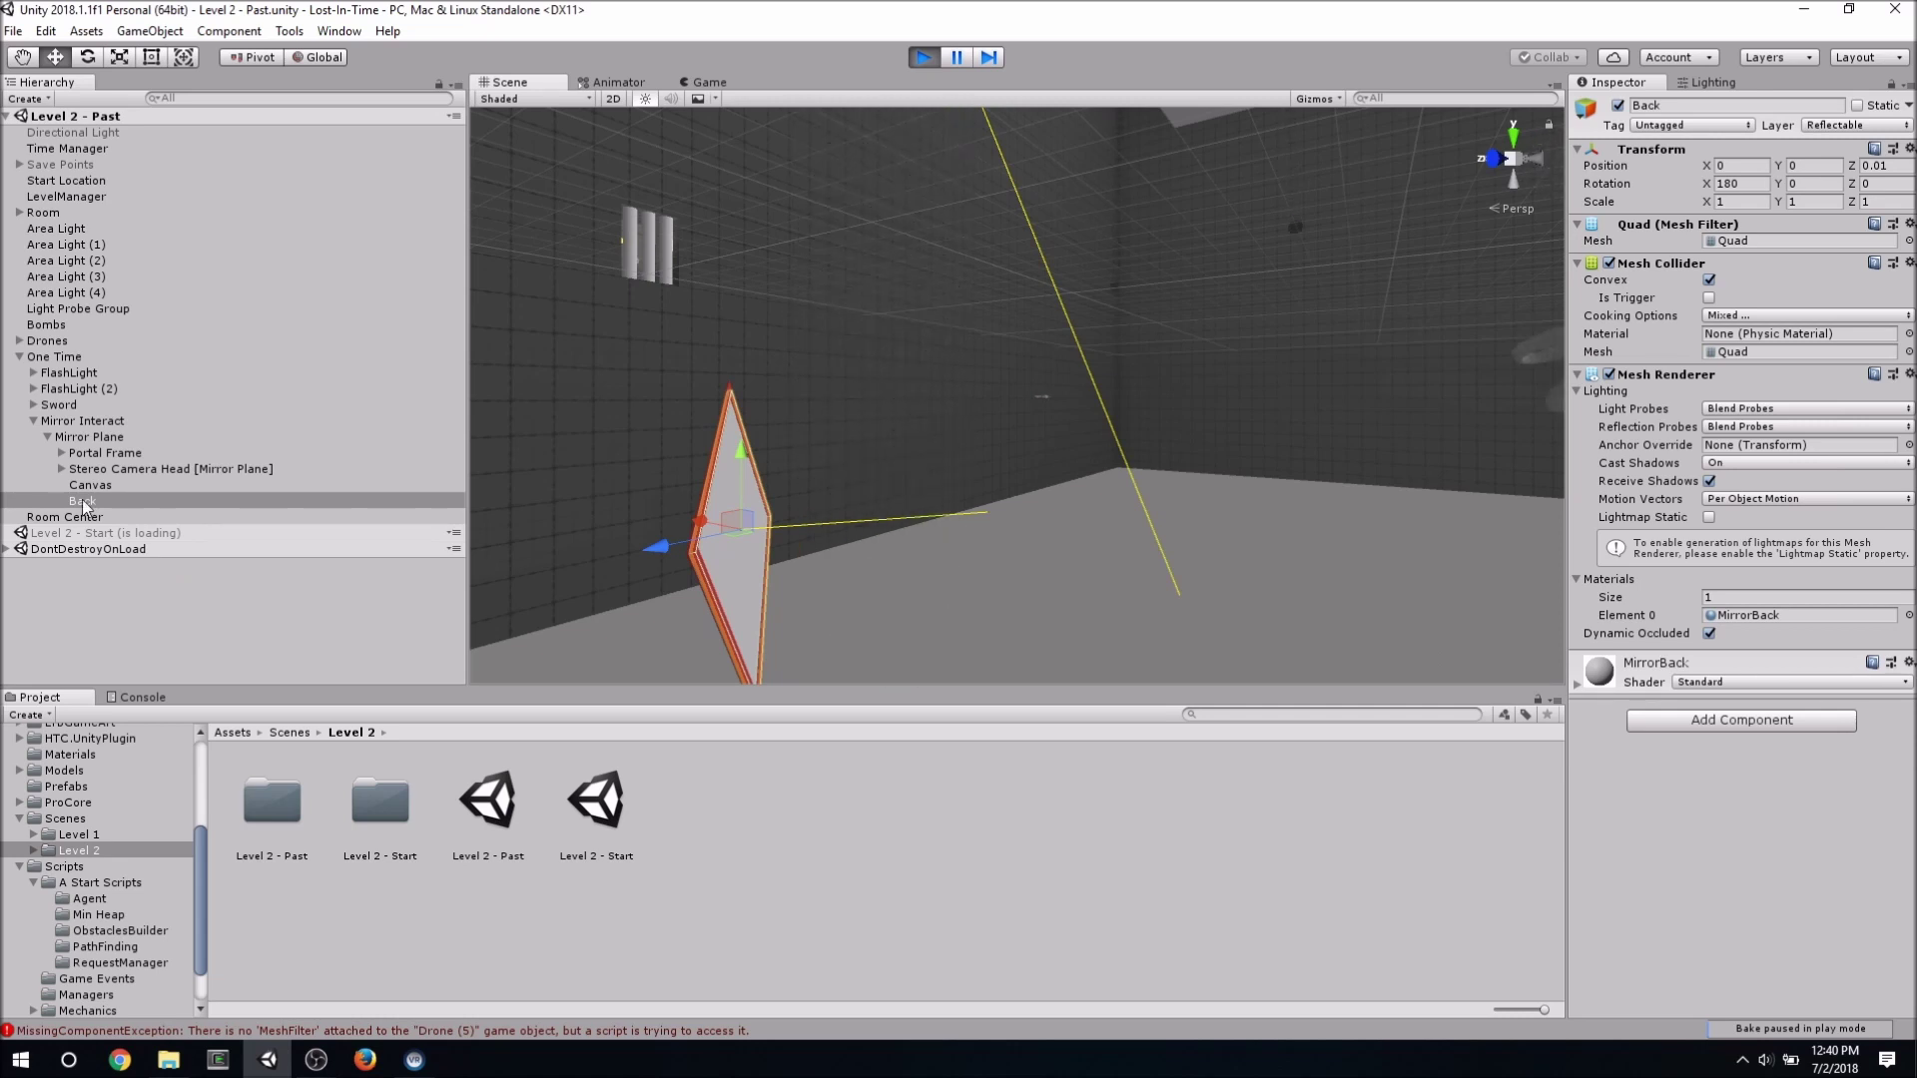
- Select VRCamera (eye) under Player 2 - Past in DontDestroyOnLoad
{"action": "left_click", "coordinate": [8, 549]}
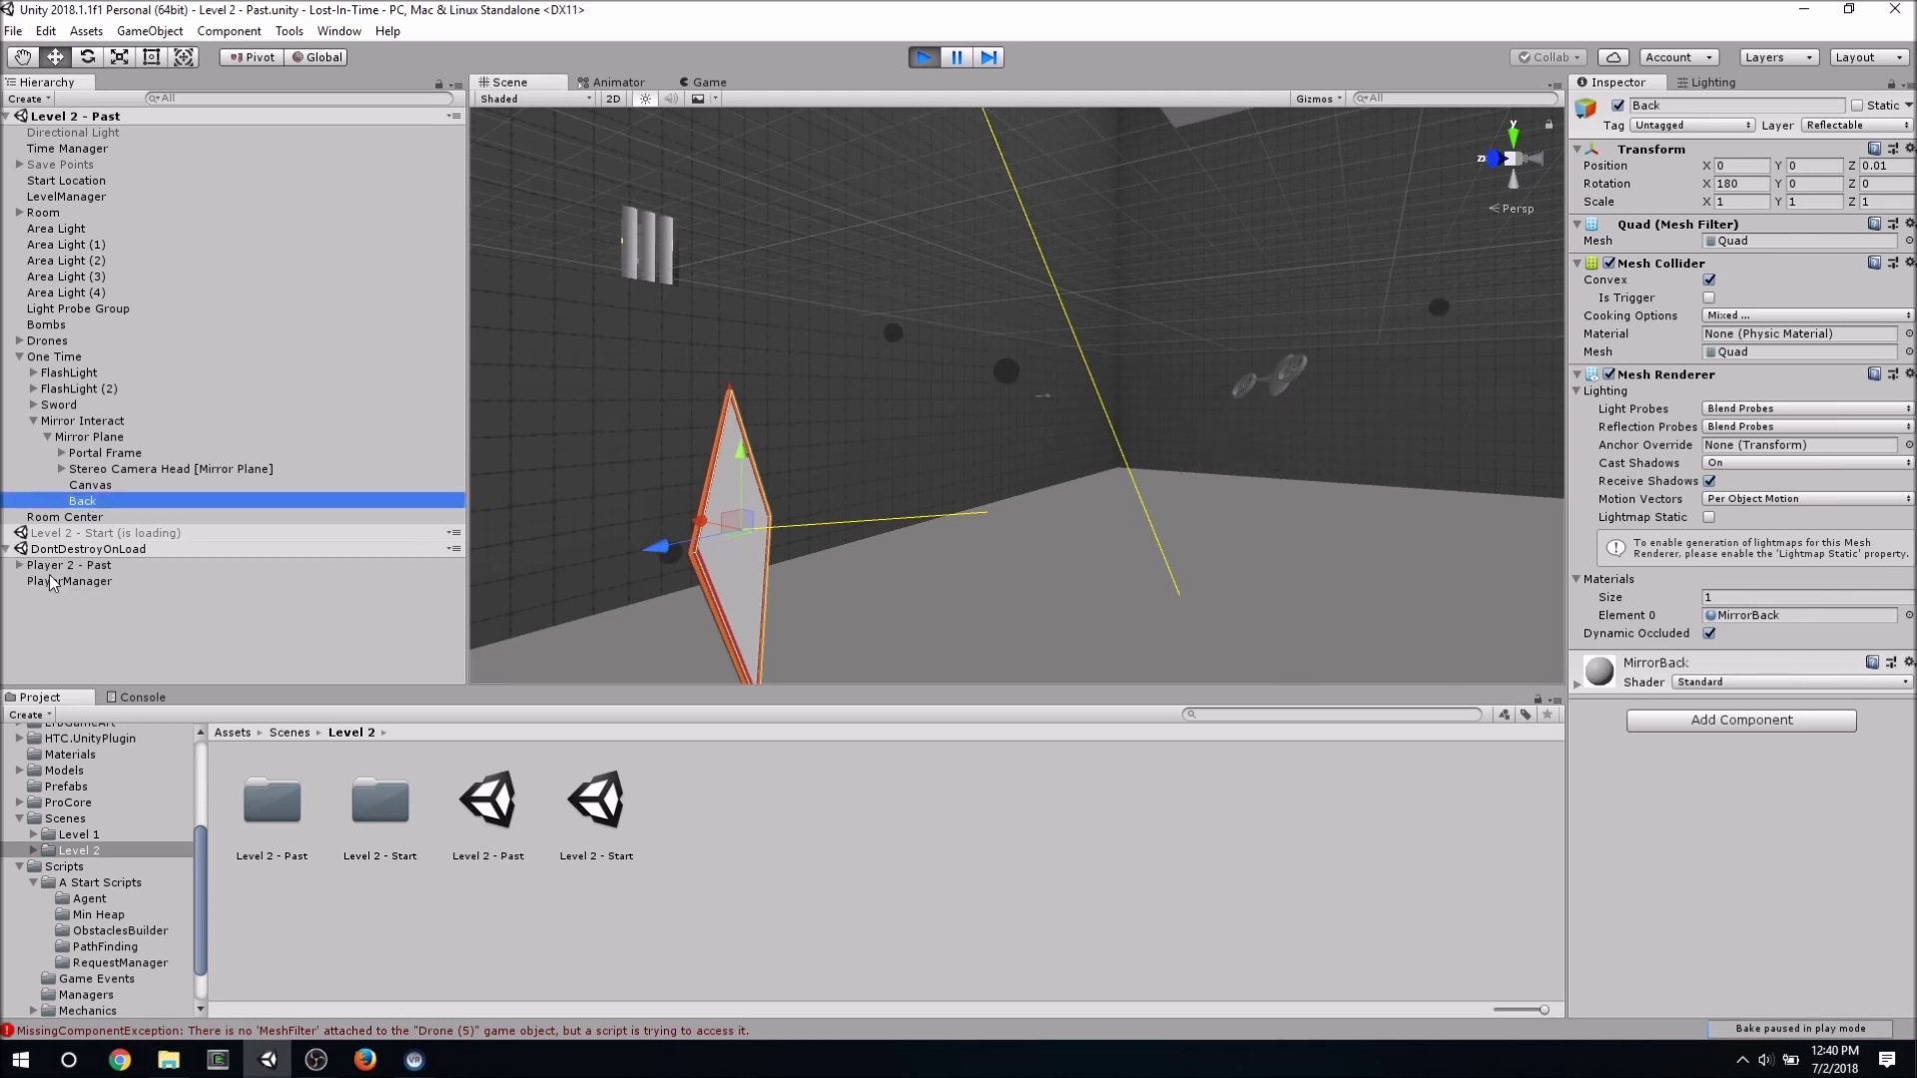
{"action": "left_click", "coordinate": [18, 564]}
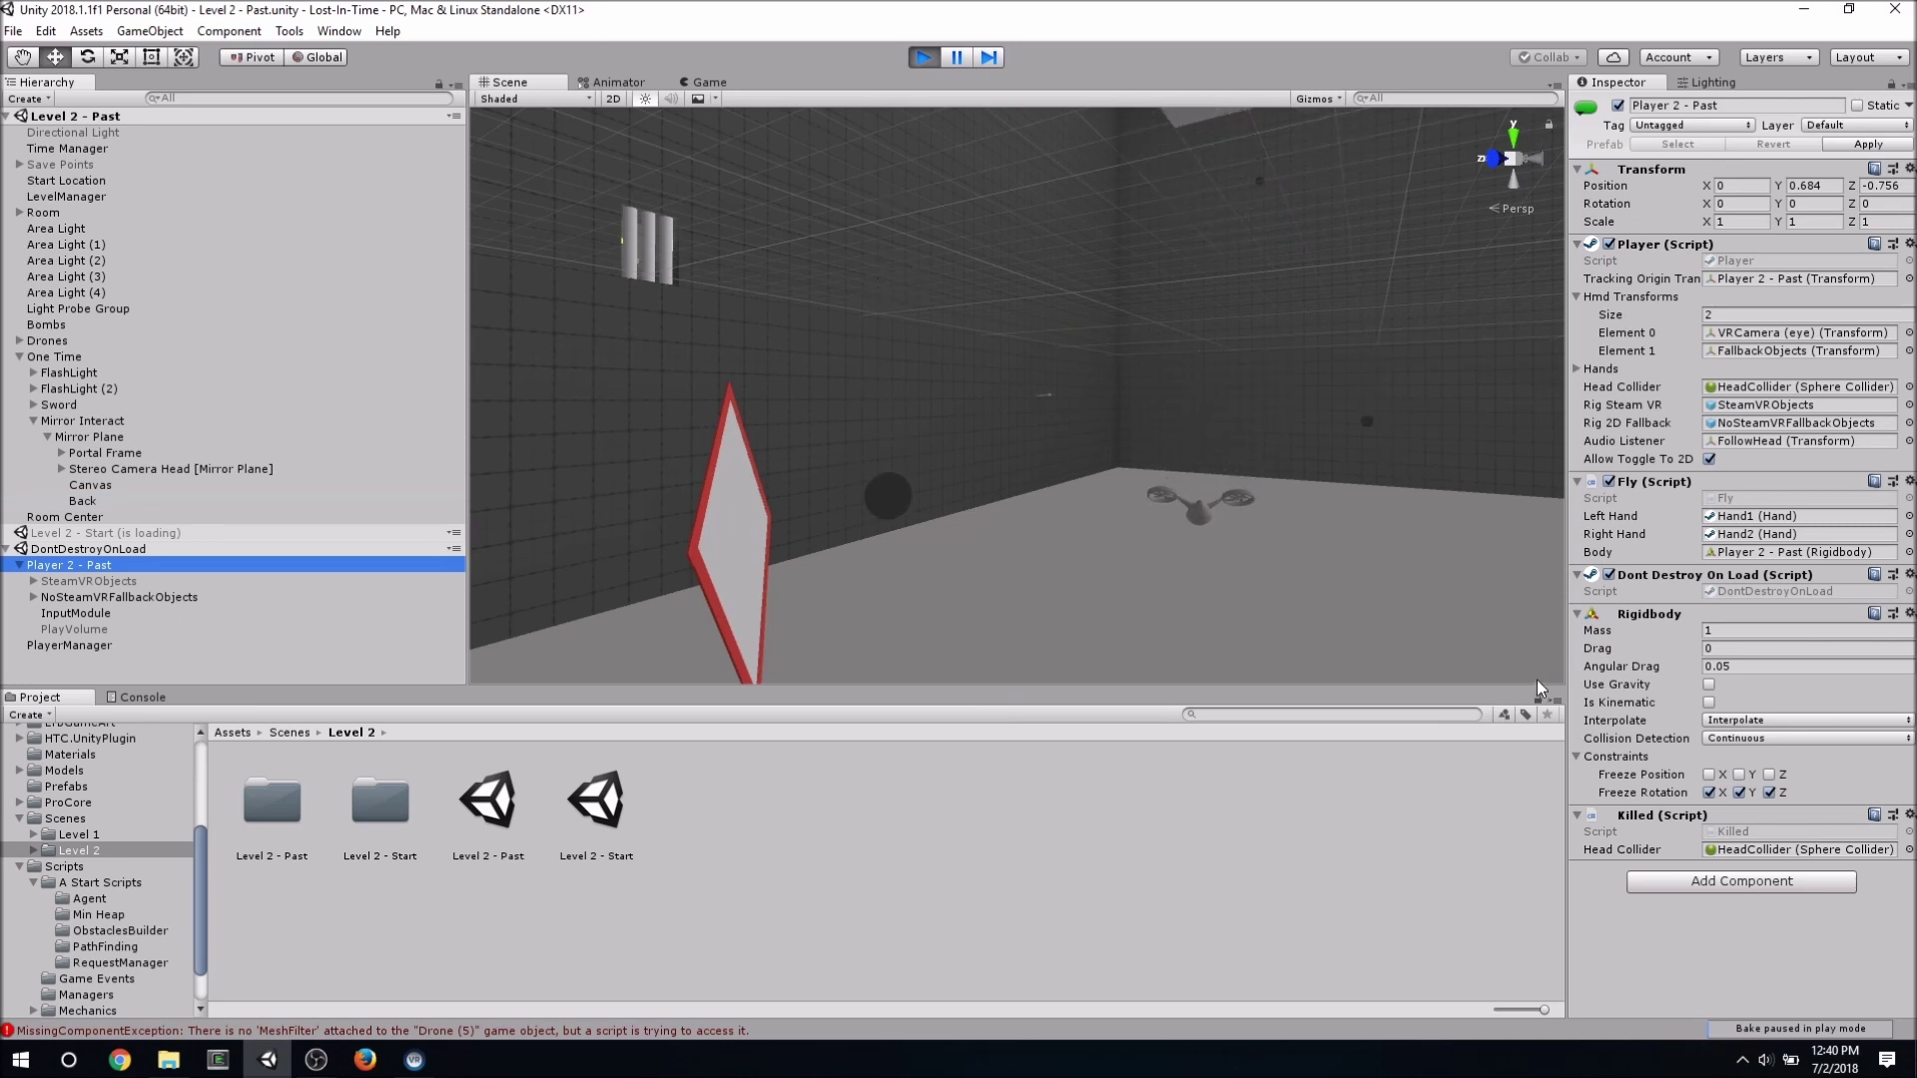
{"action": "key", "text": "Down"}
{"action": "key", "text": "Right"}
{"action": "key", "text": "Down"}
{"action": "key", "text": "Down"}
{"action": "key", "text": "Down"}
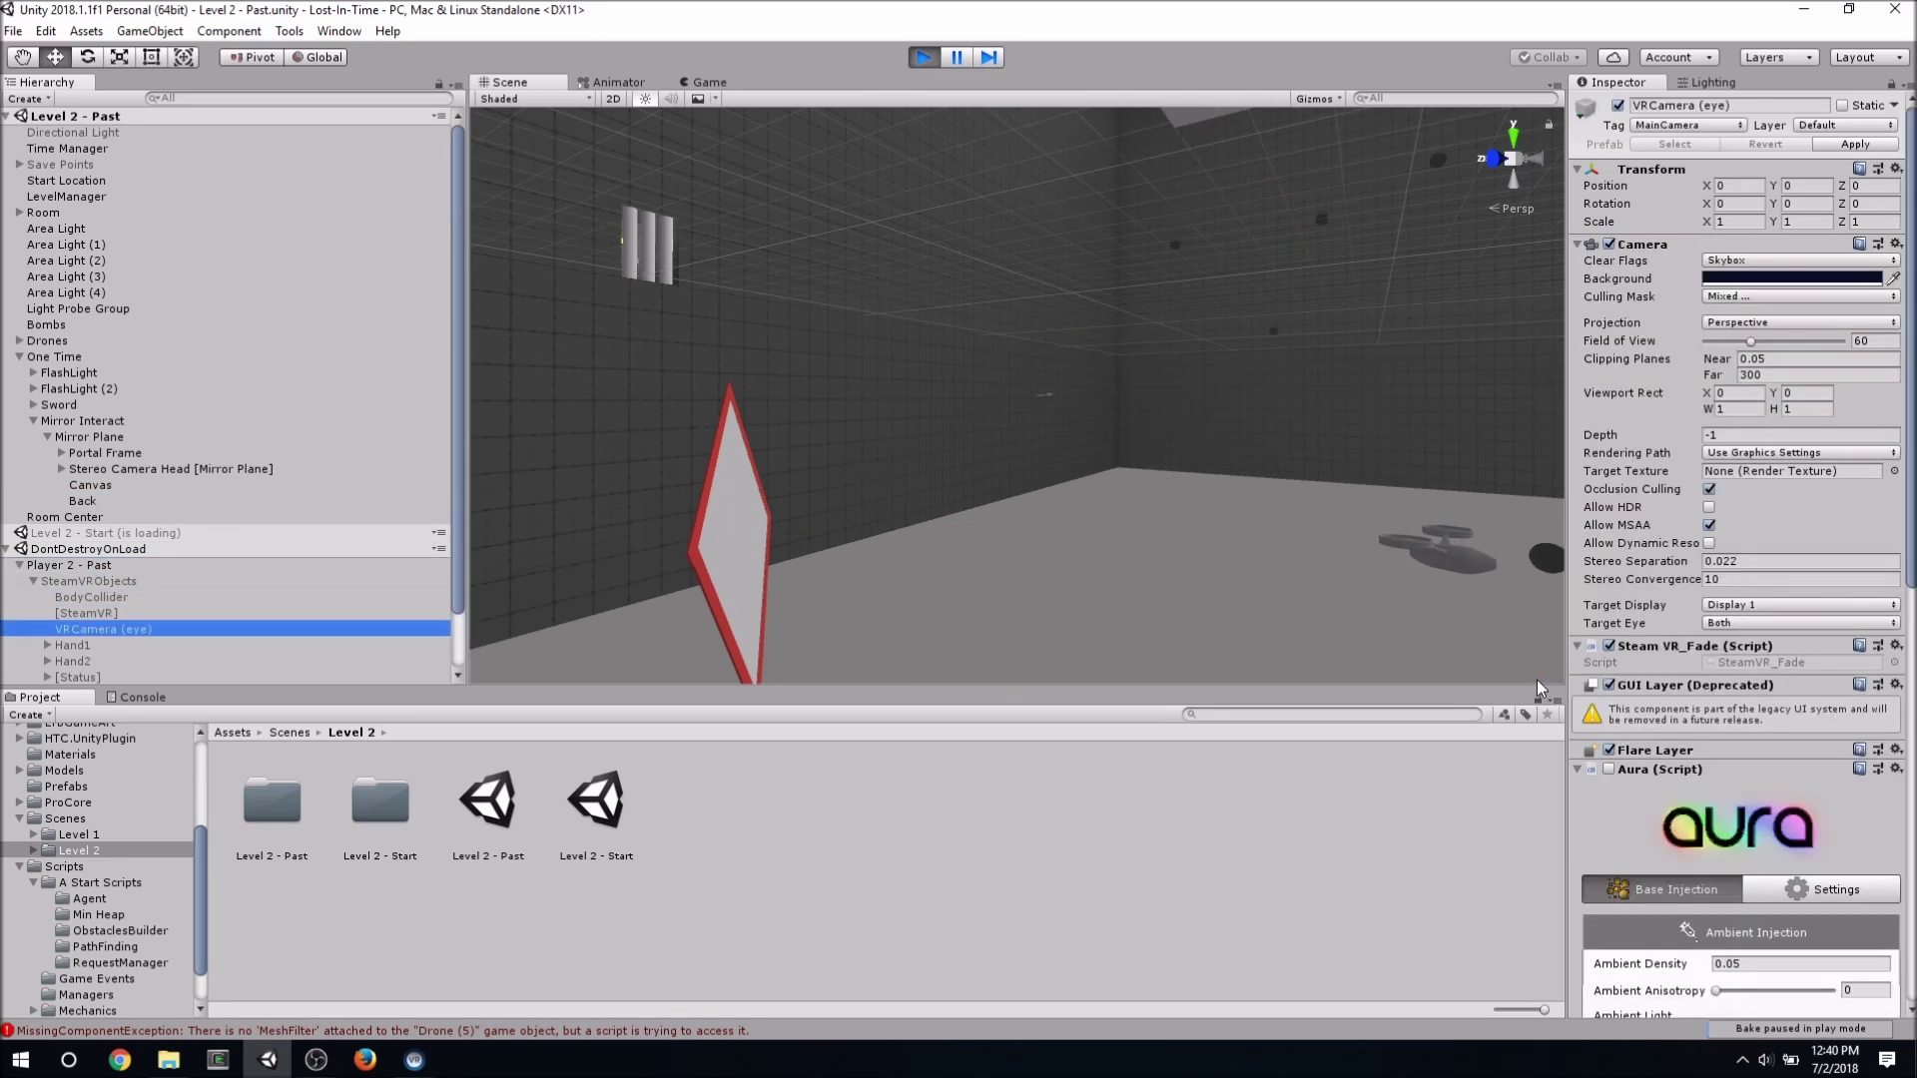
{"action": "scroll", "coordinate": [1766, 672], "scroll_direction": "down", "scroll_amount": 5}
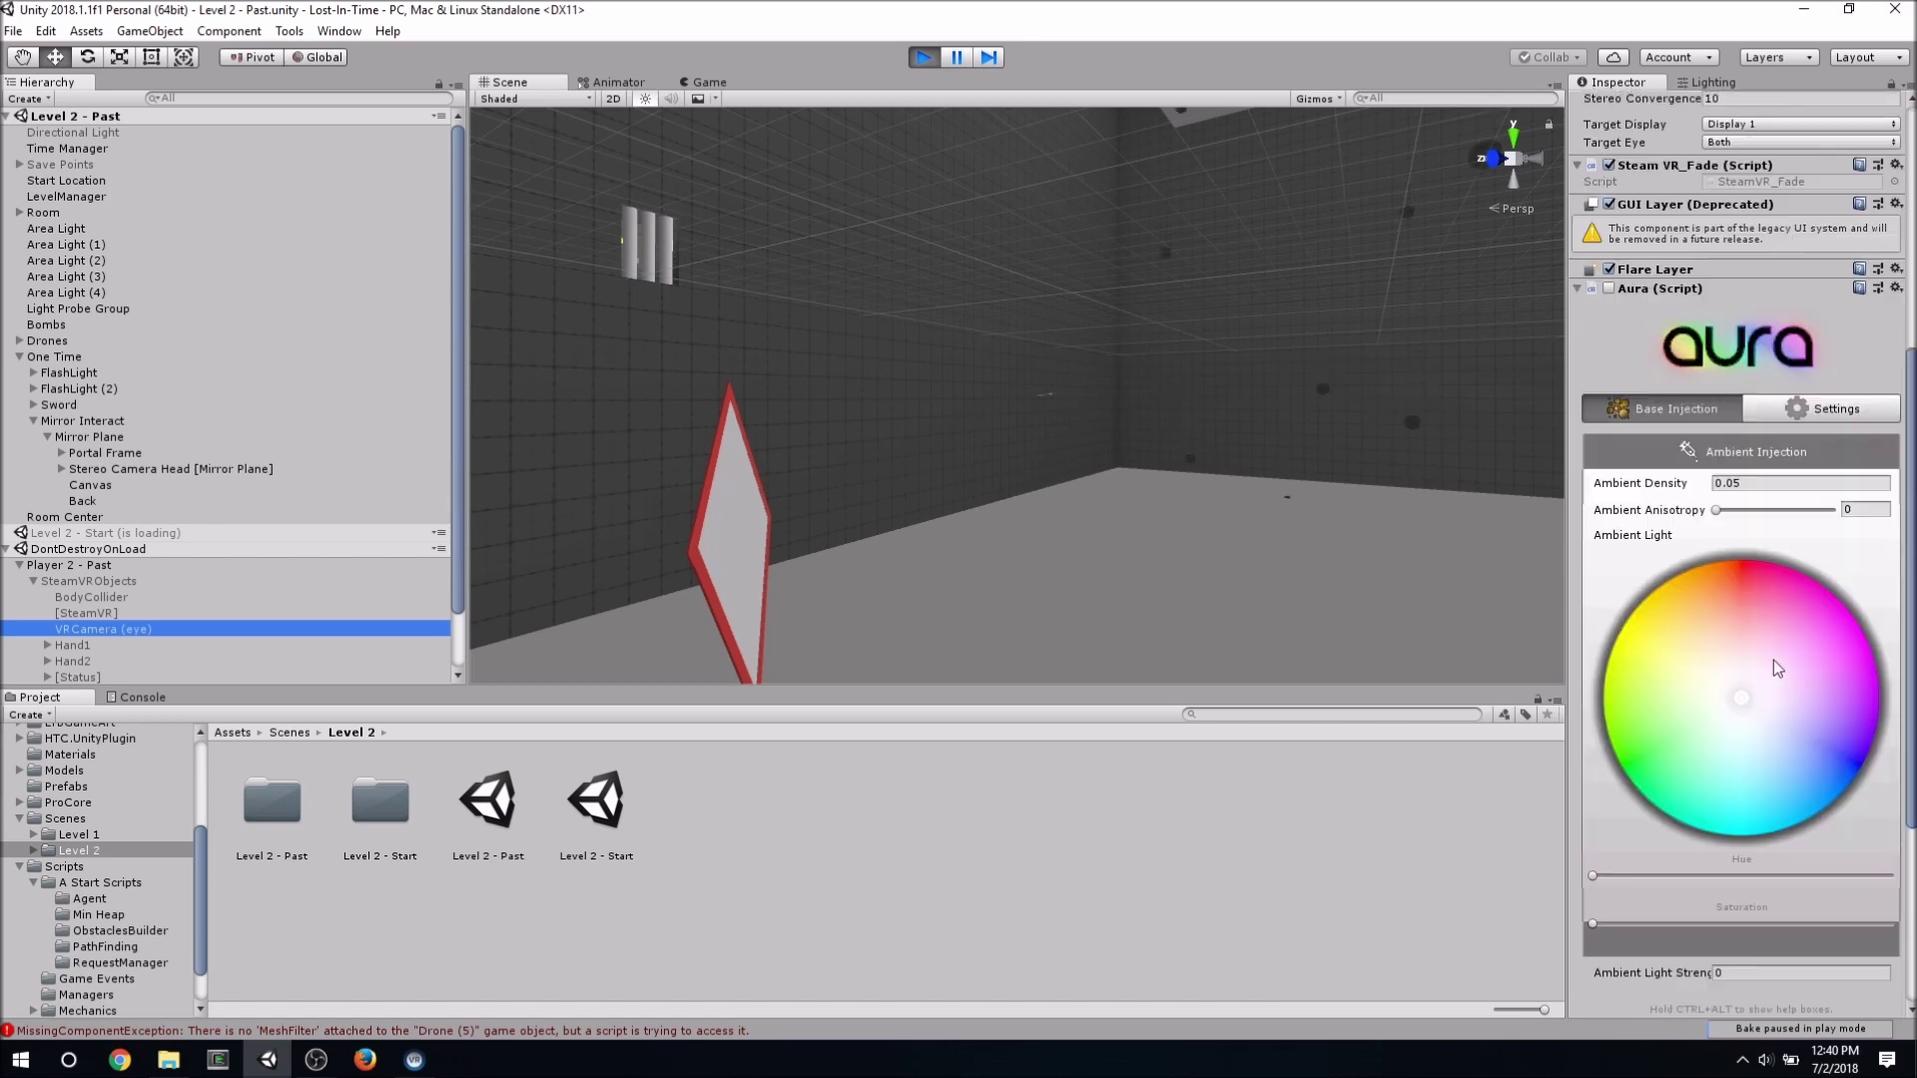
{"action": "scroll", "coordinate": [1766, 673], "scroll_direction": "down", "scroll_amount": 3}
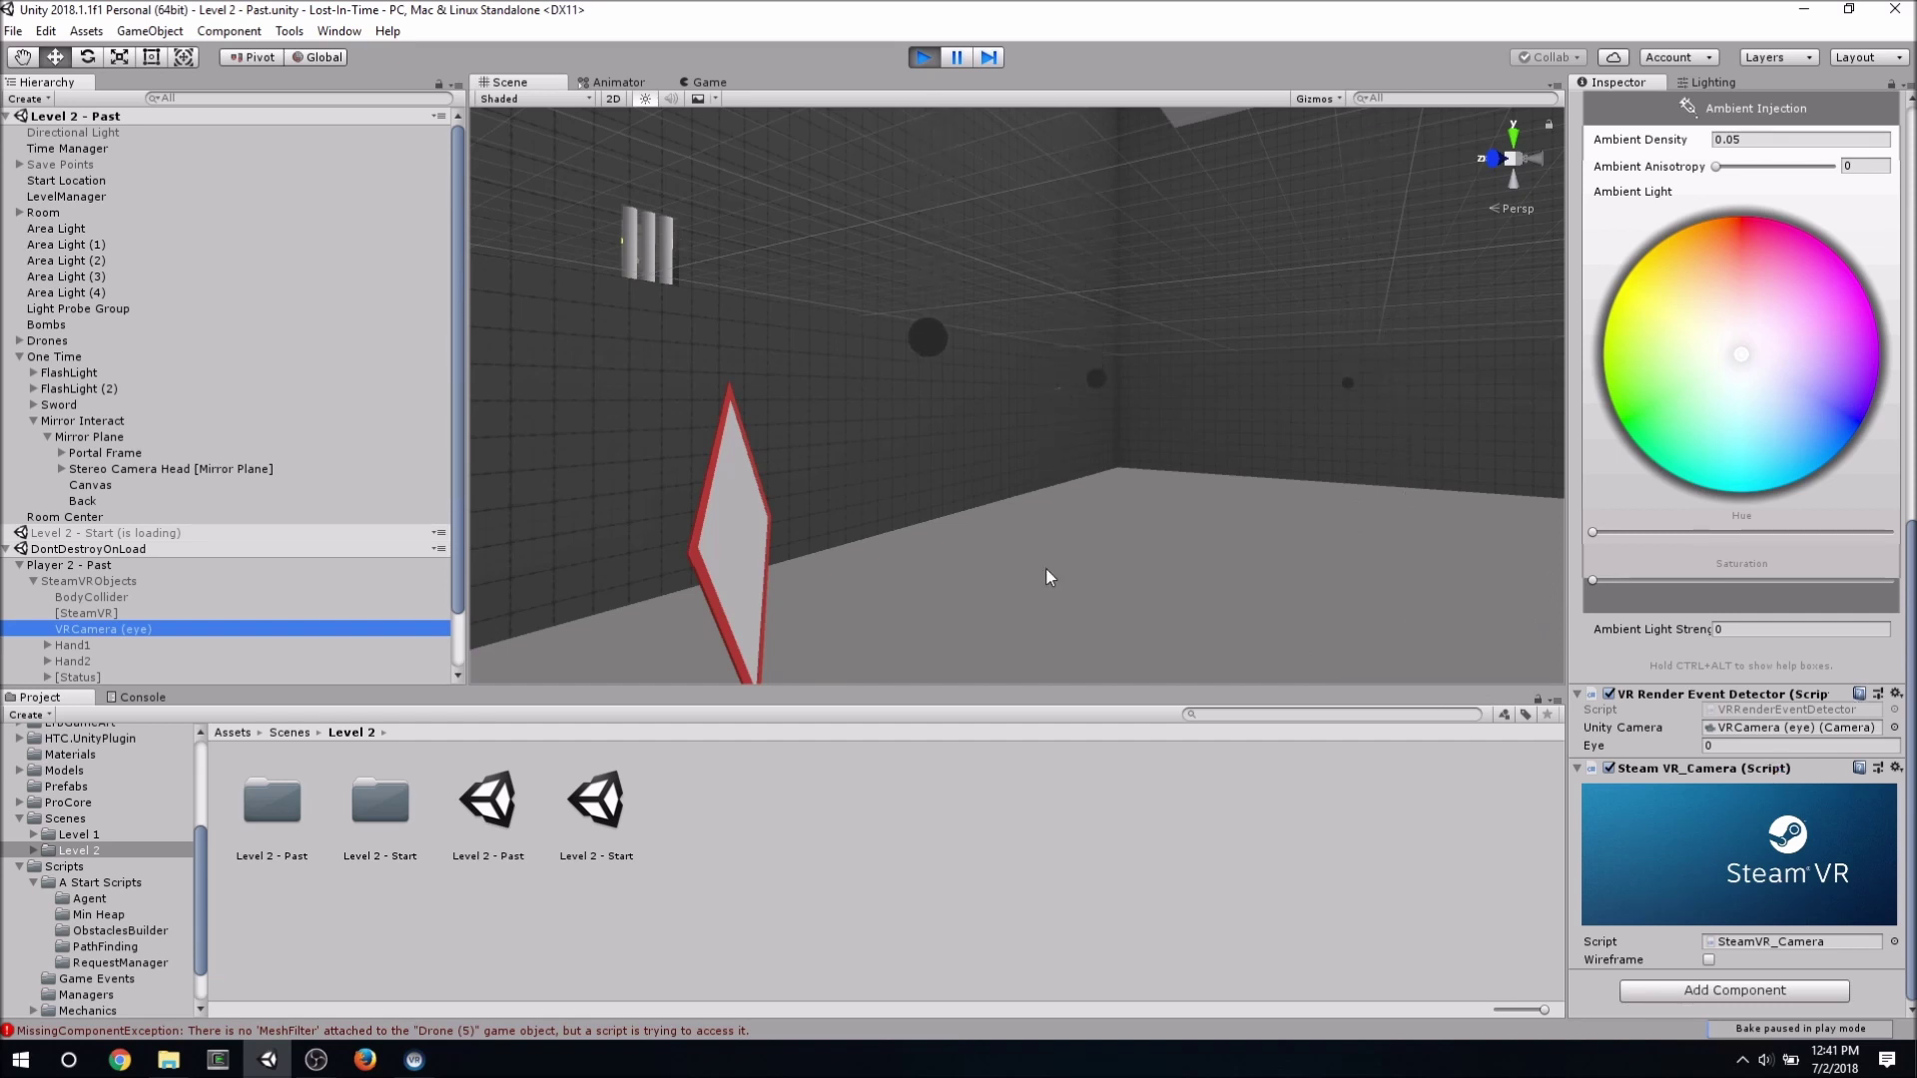
- Select a drone fan and open the A Start Scripts folder
{"action": "right_click_drag", "start_coordinate": [1047, 577], "coordinate": [1062, 535]}
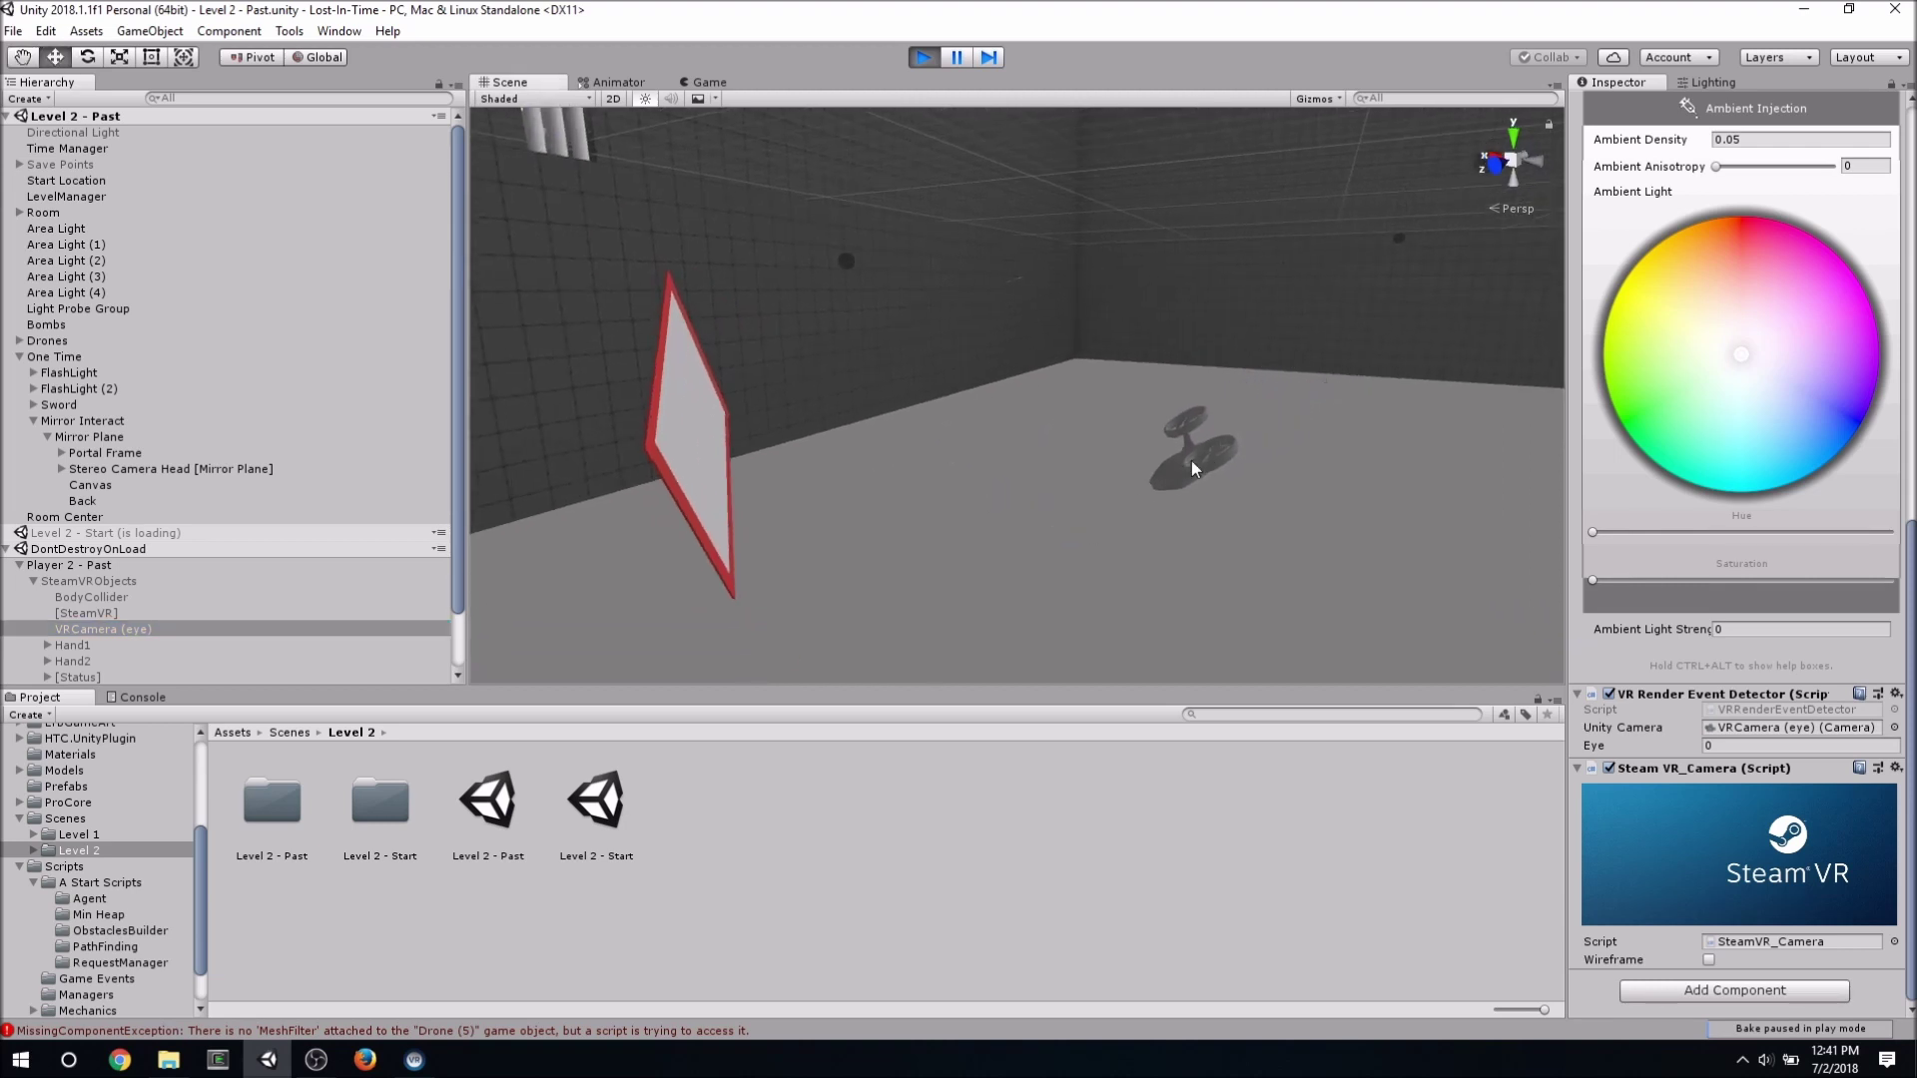
{"action": "left_click", "coordinate": [1258, 473]}
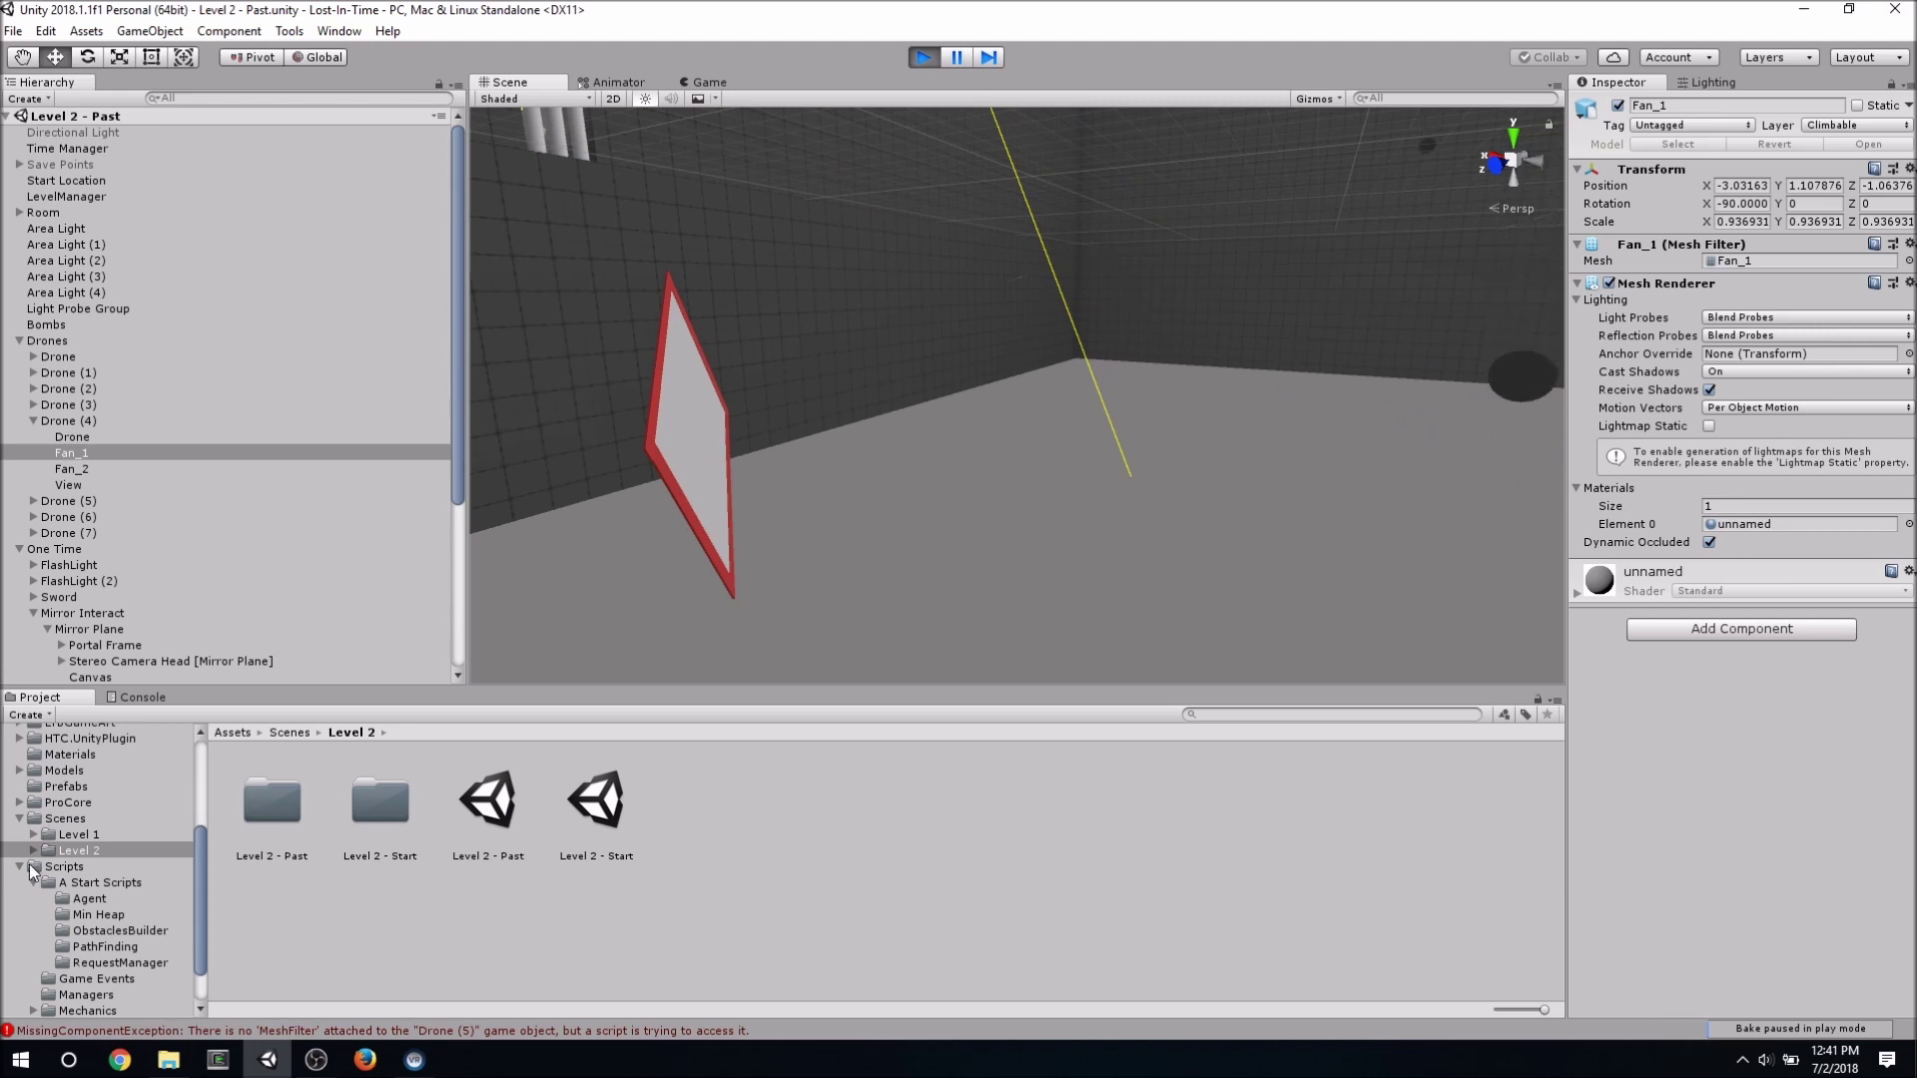
{"action": "scroll", "coordinate": [96, 963], "scroll_direction": "down", "scroll_amount": 2}
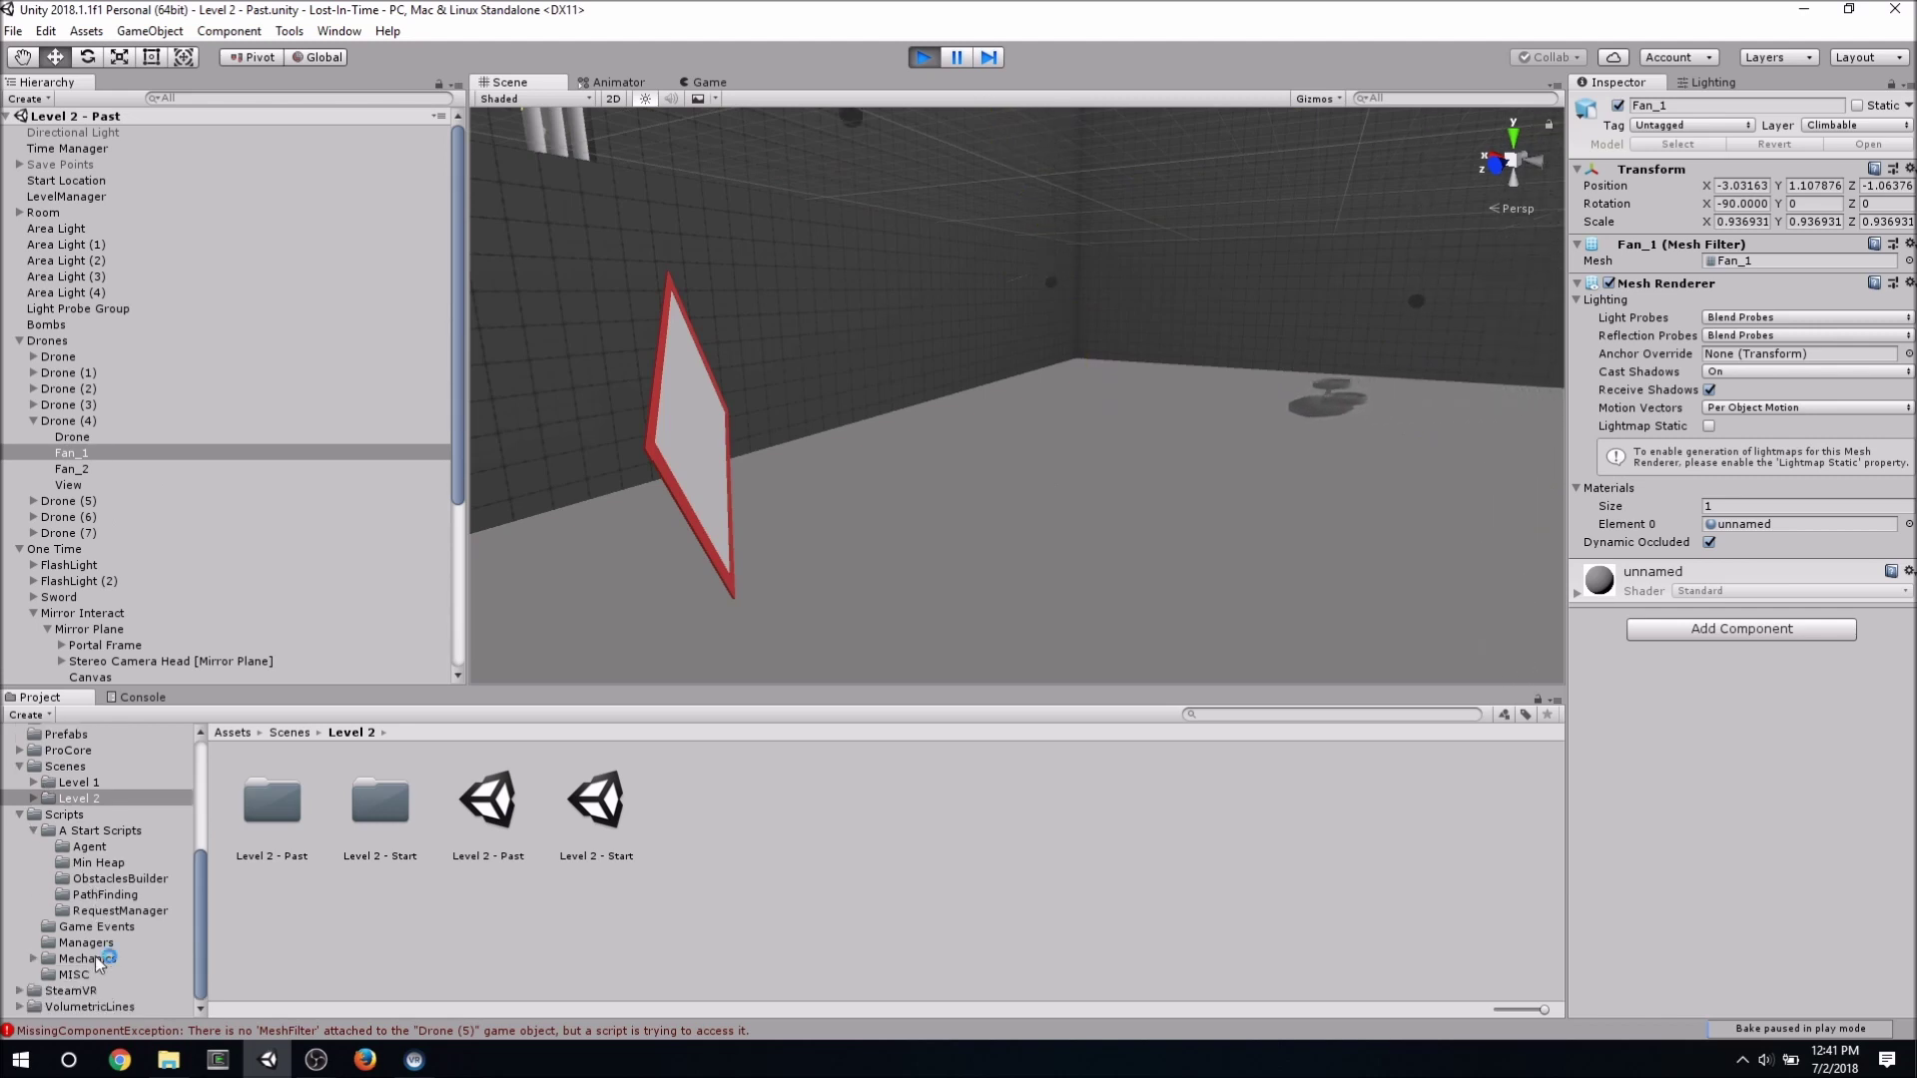
{"action": "left_click", "coordinate": [78, 832]}
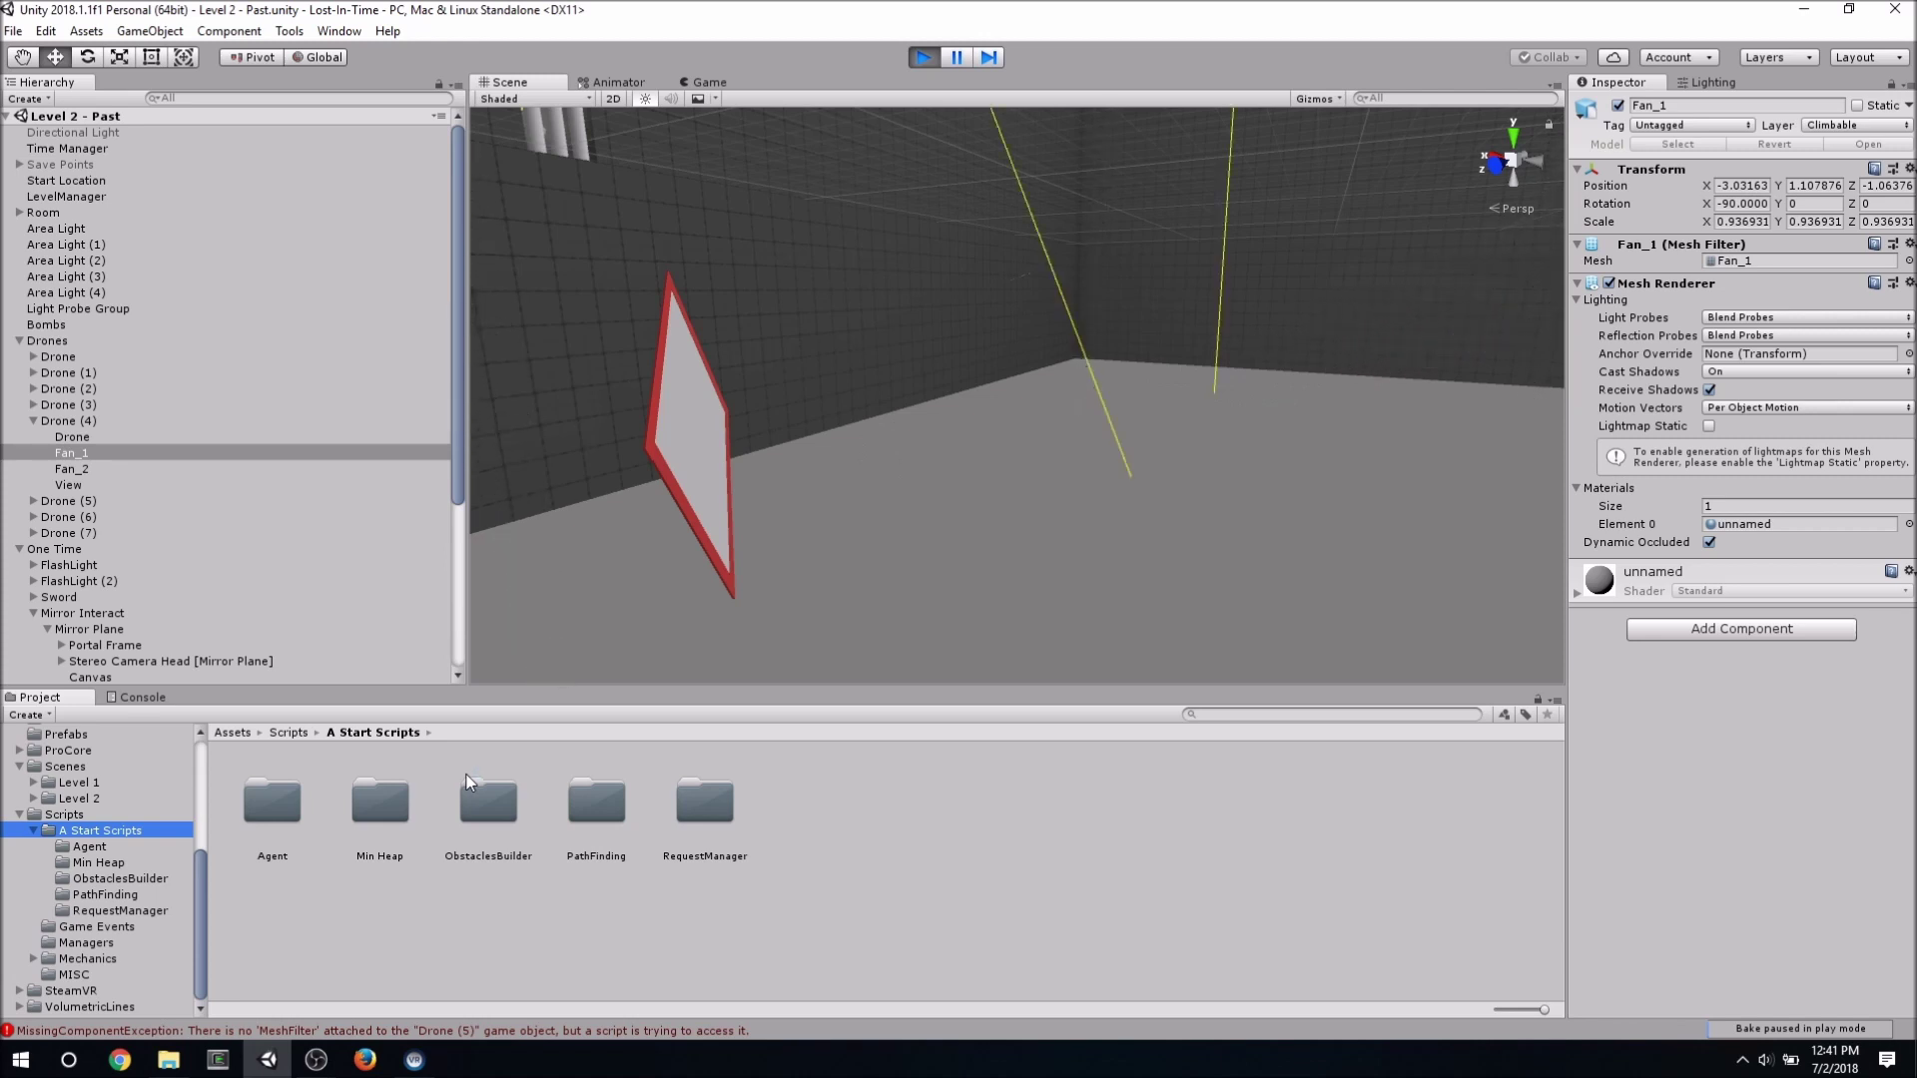
- View the room from above and select Drone (4) to show its Agent and Drone scripts
{"action": "right_click_drag", "start_coordinate": [997, 489], "coordinate": [1230, 318]}
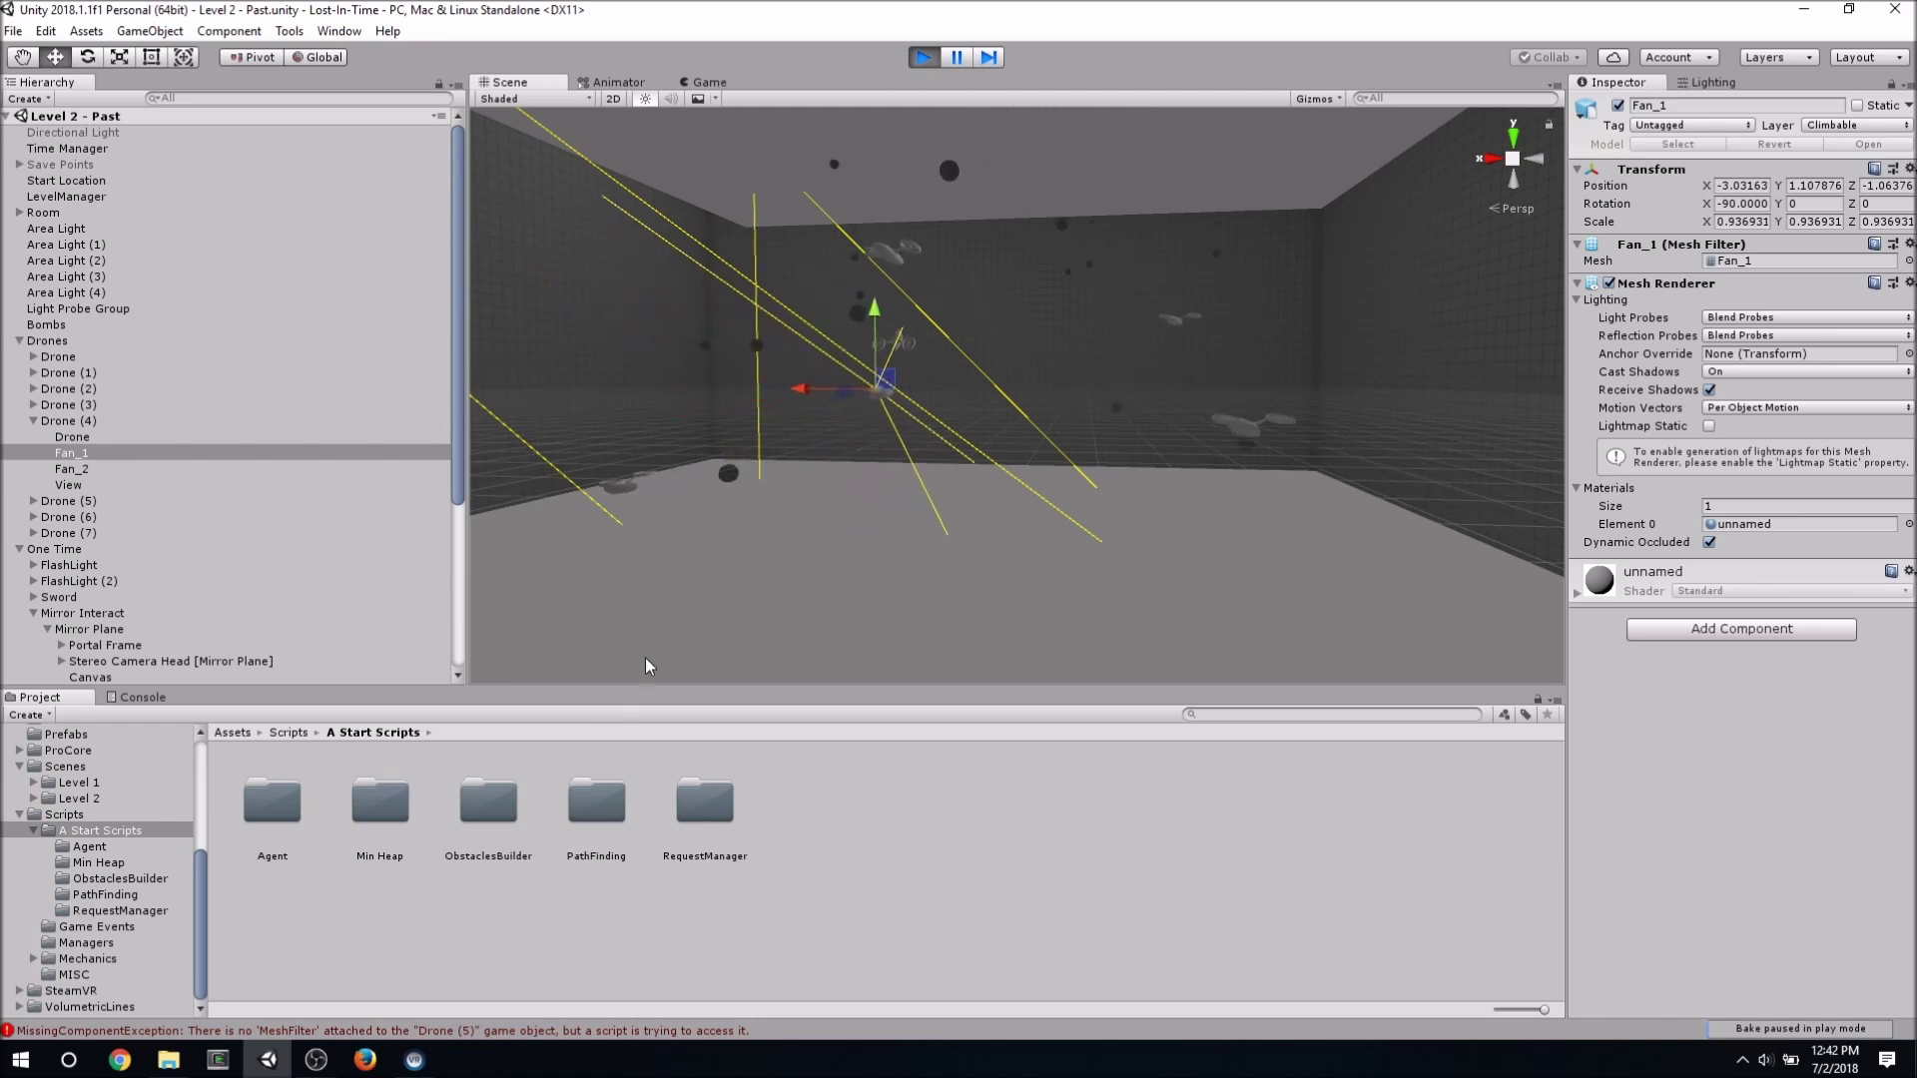
{"action": "left_click", "coordinate": [100, 425]}
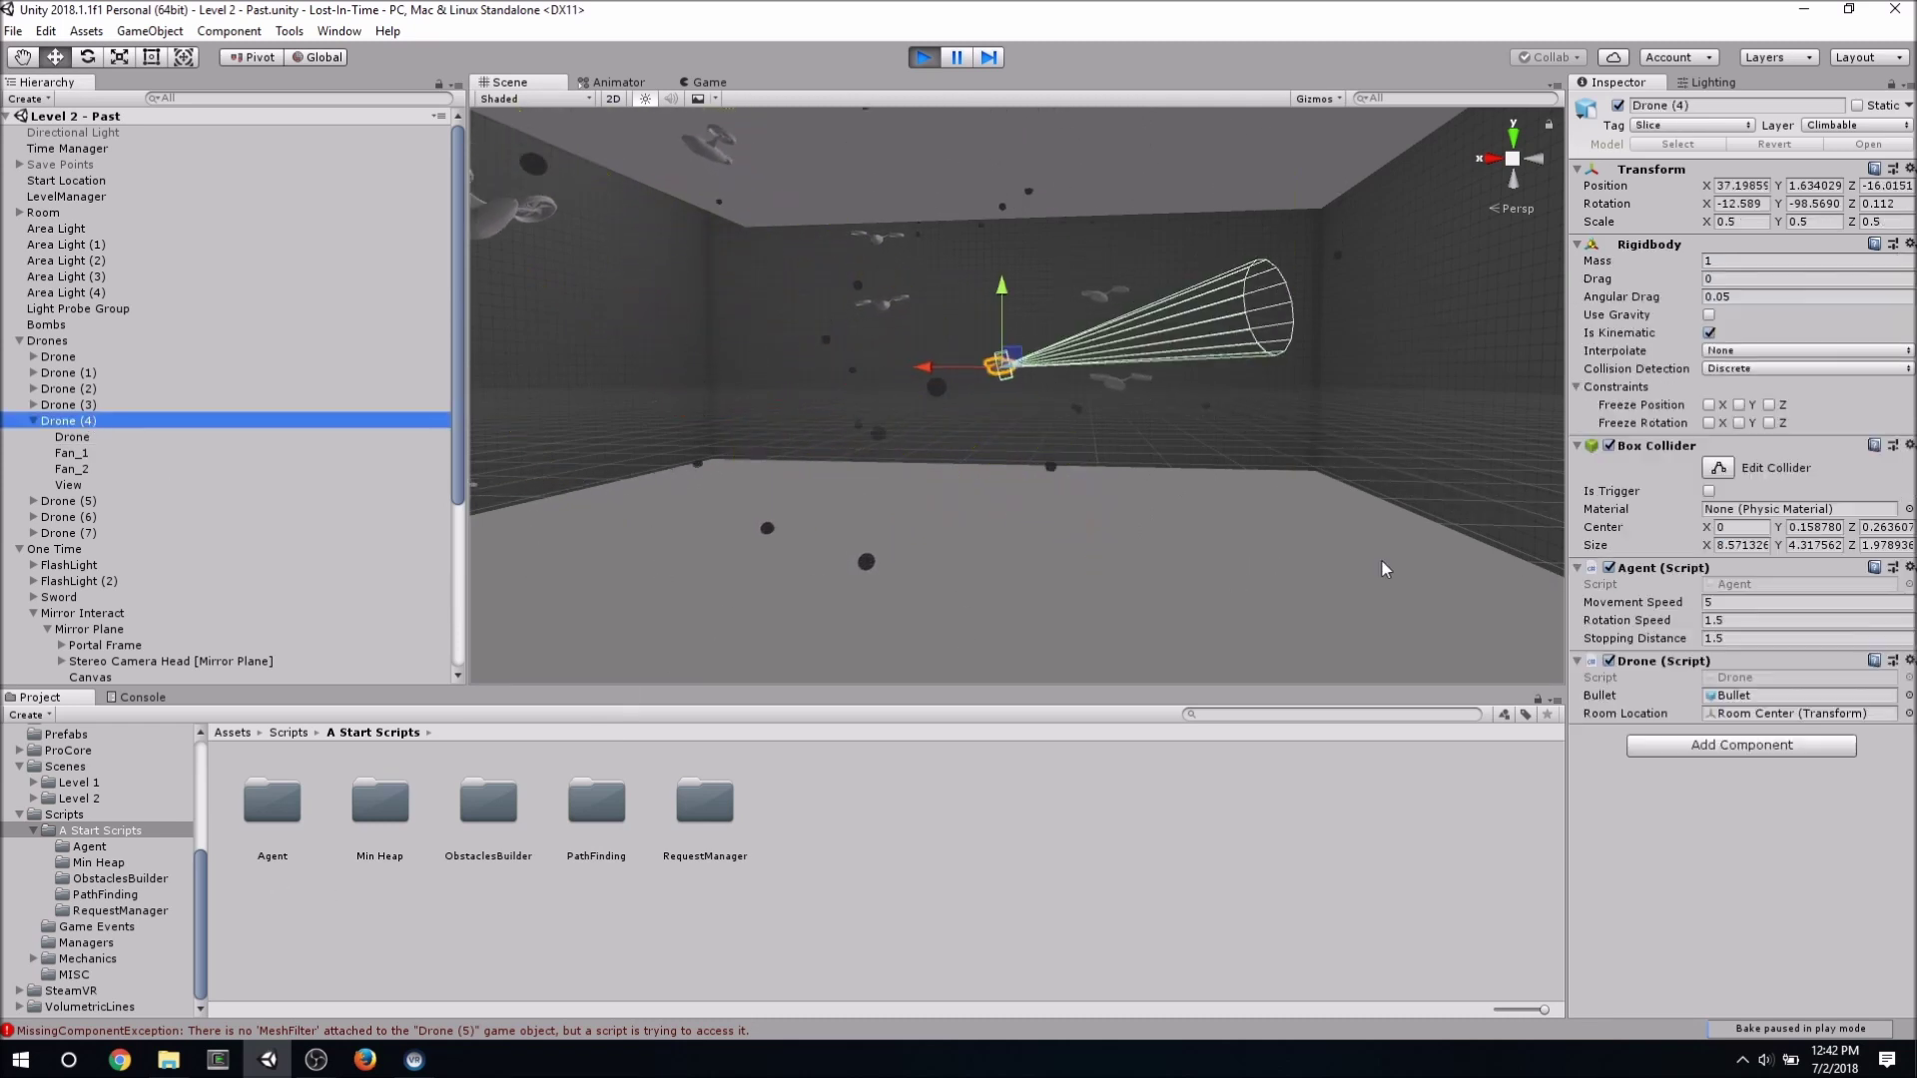
{"action": "left_click", "coordinate": [1738, 679]}
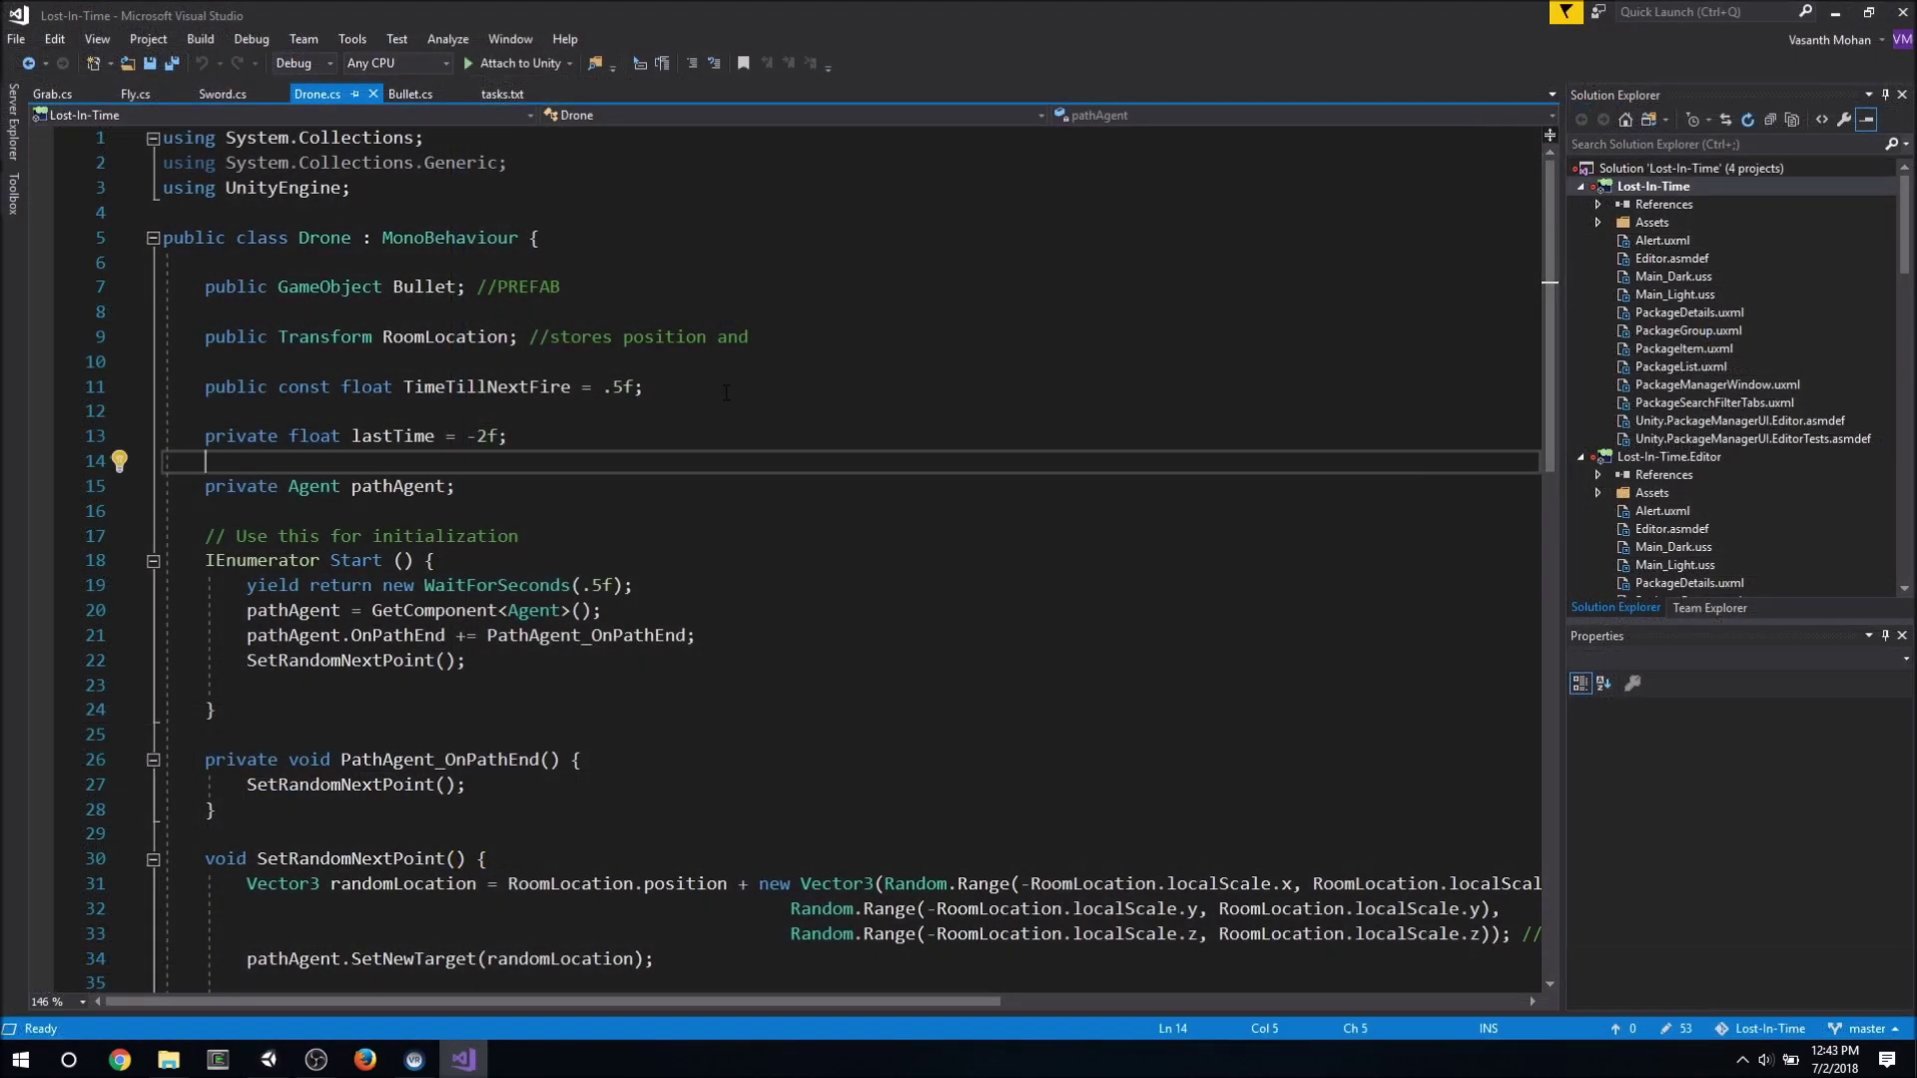
{"action": "scroll", "coordinate": [749, 416], "scroll_direction": "down", "scroll_amount": 1}
{"action": "scroll", "coordinate": [750, 415], "scroll_direction": "down", "scroll_amount": 1}
{"action": "scroll", "coordinate": [751, 415], "scroll_direction": "down", "scroll_amount": 4}
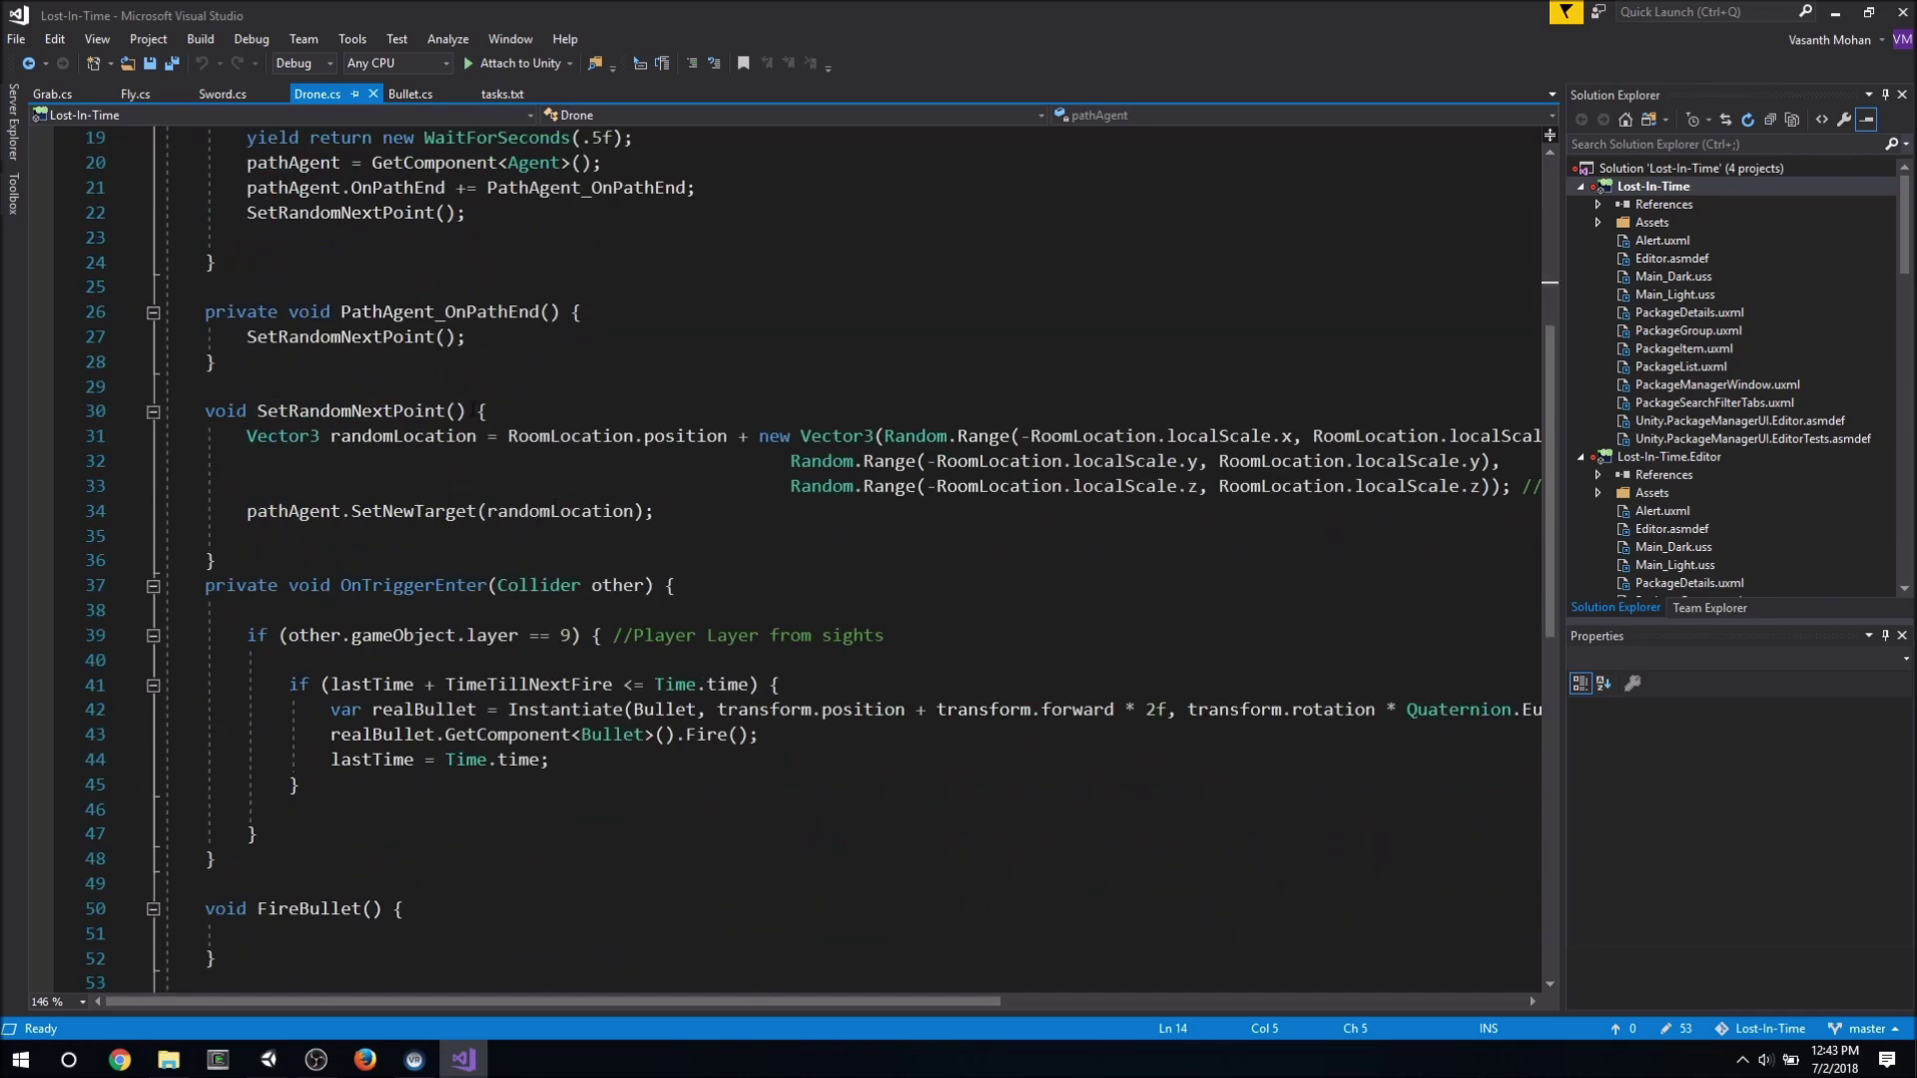
{"action": "scroll", "coordinate": [751, 415], "scroll_direction": "up", "scroll_amount": 1}
- Review Drone.cs from SetRandomNextPoint through OnTriggerEnter and FireBullet, then head back toward Unity
{"action": "right_click", "coordinate": [336, 285]}
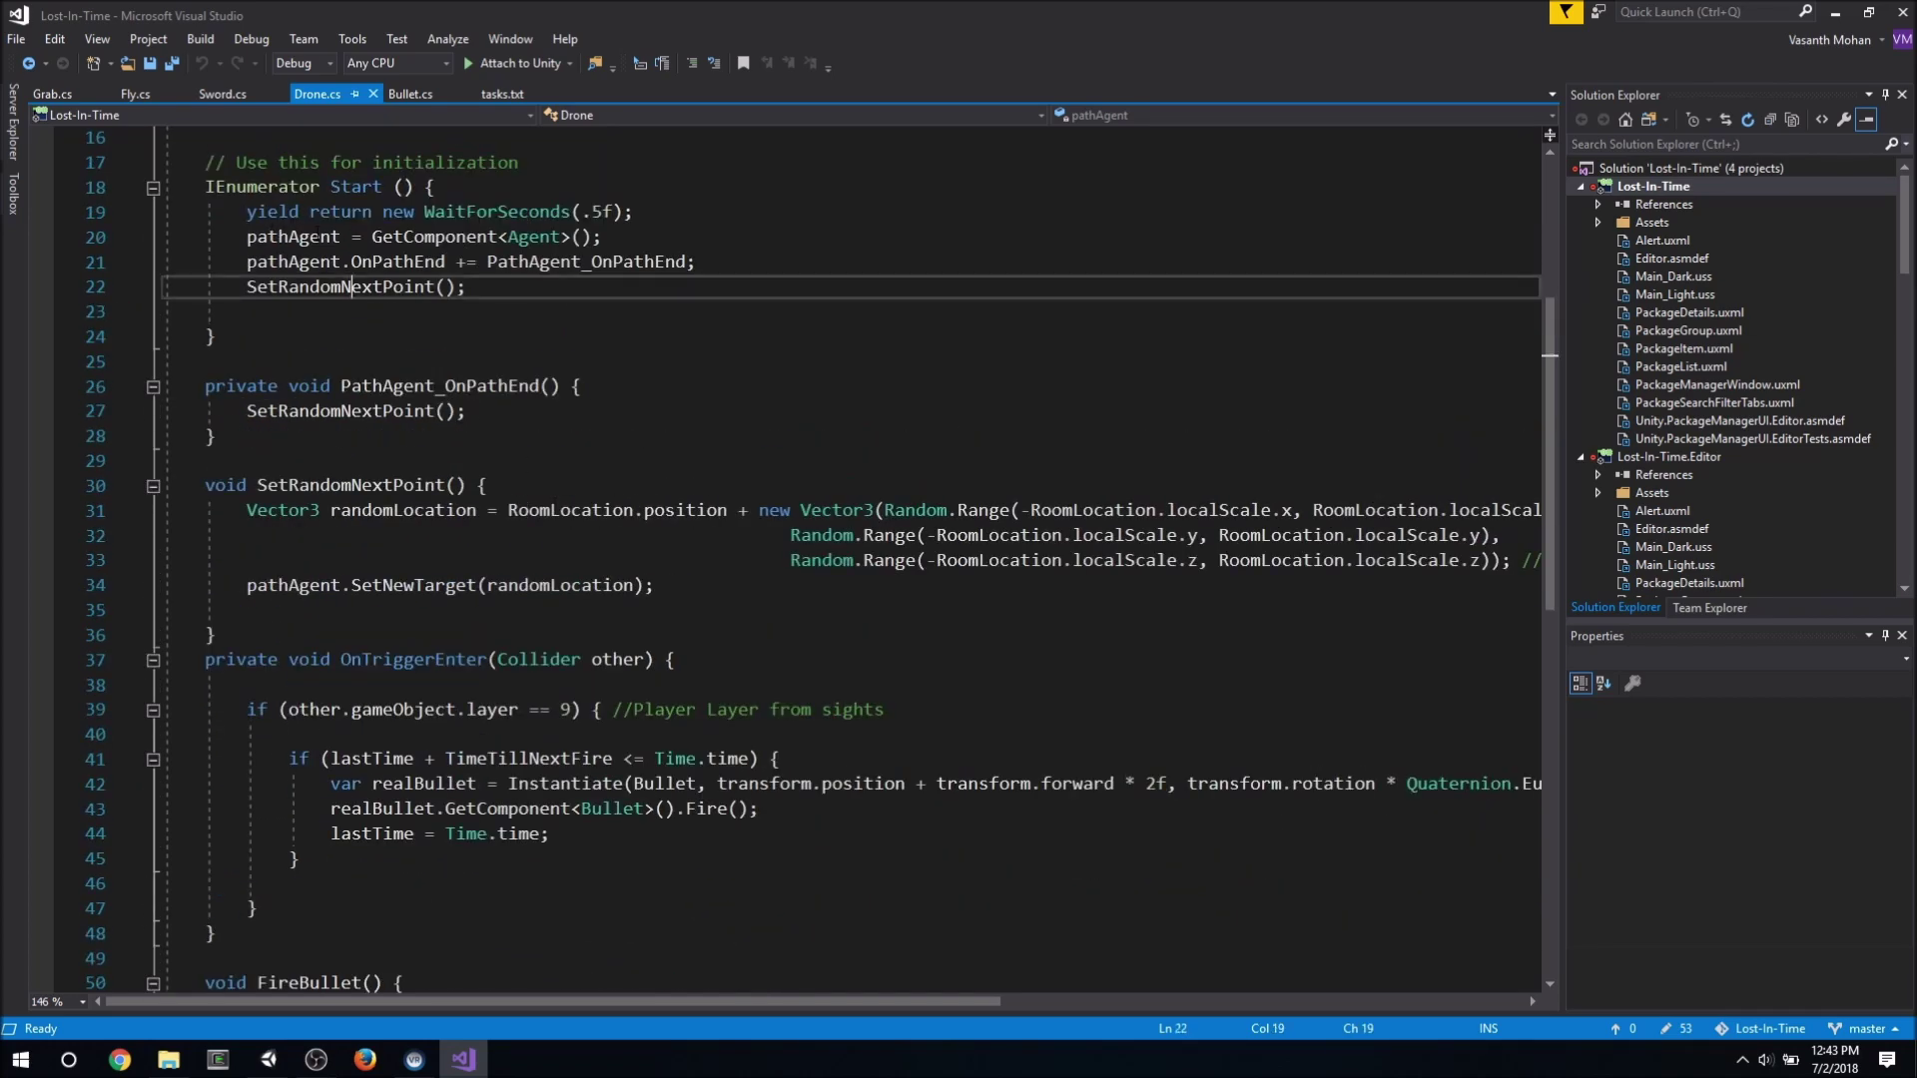
{"action": "left_click", "coordinate": [600, 211]}
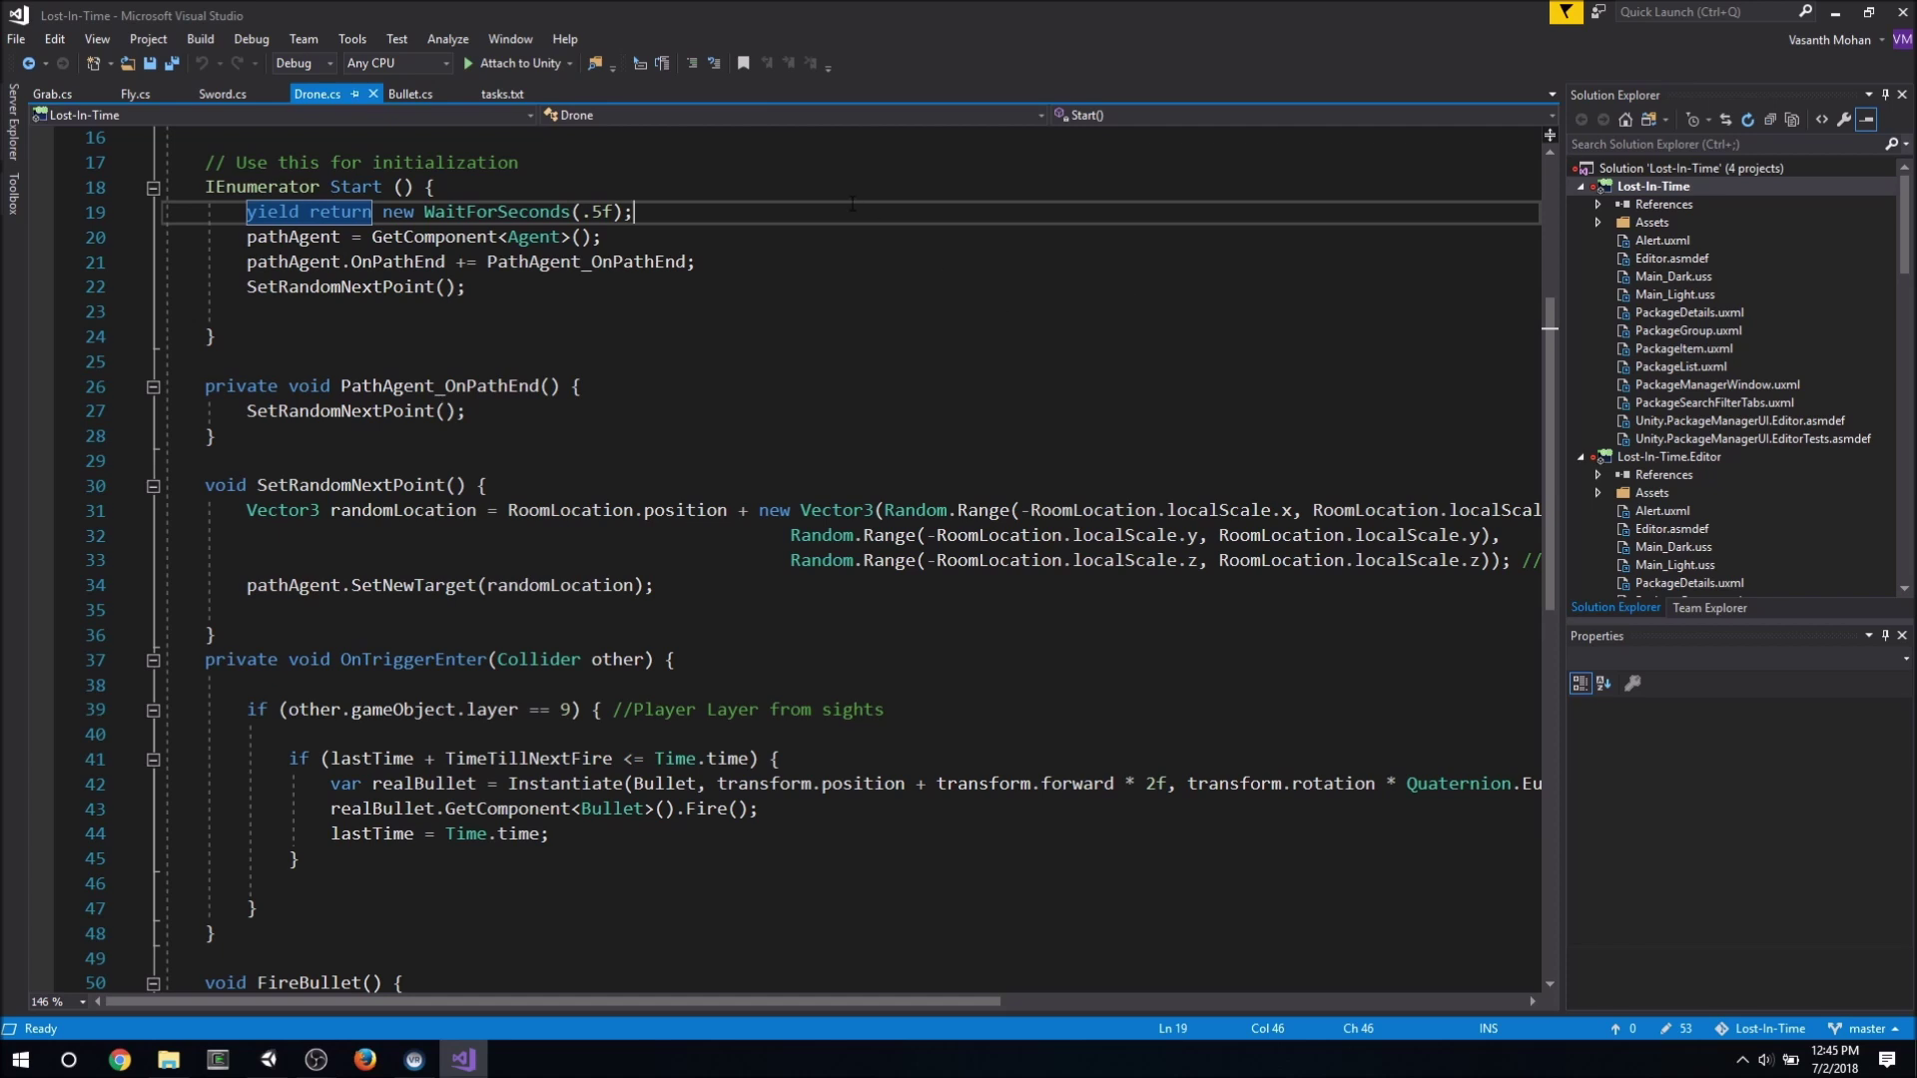
{"action": "scroll", "coordinate": [926, 372], "scroll_direction": "down", "scroll_amount": 2}
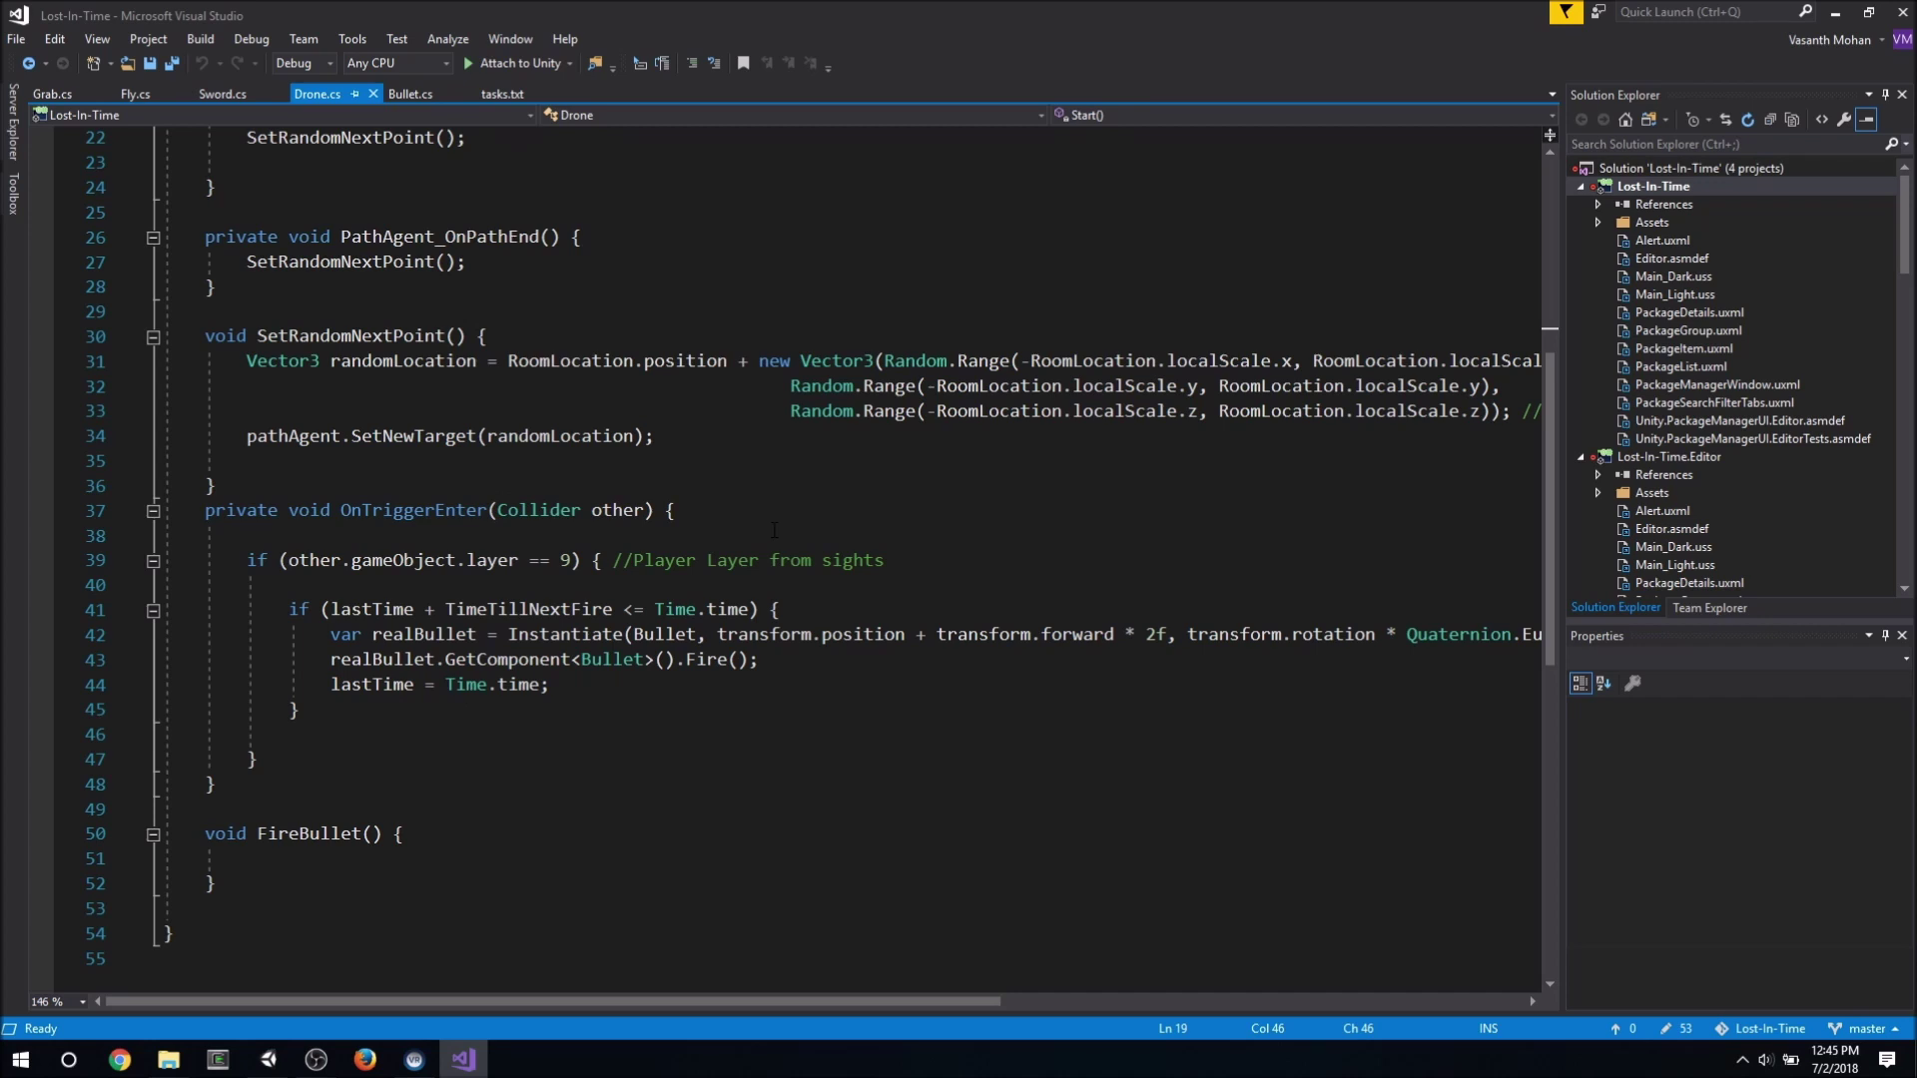
{"action": "key", "text": "alt+Tab"}
- Back in Unity, orbit around Drone (4) and its sight cone from several angles
{"action": "key", "text": "alt+Tab"}
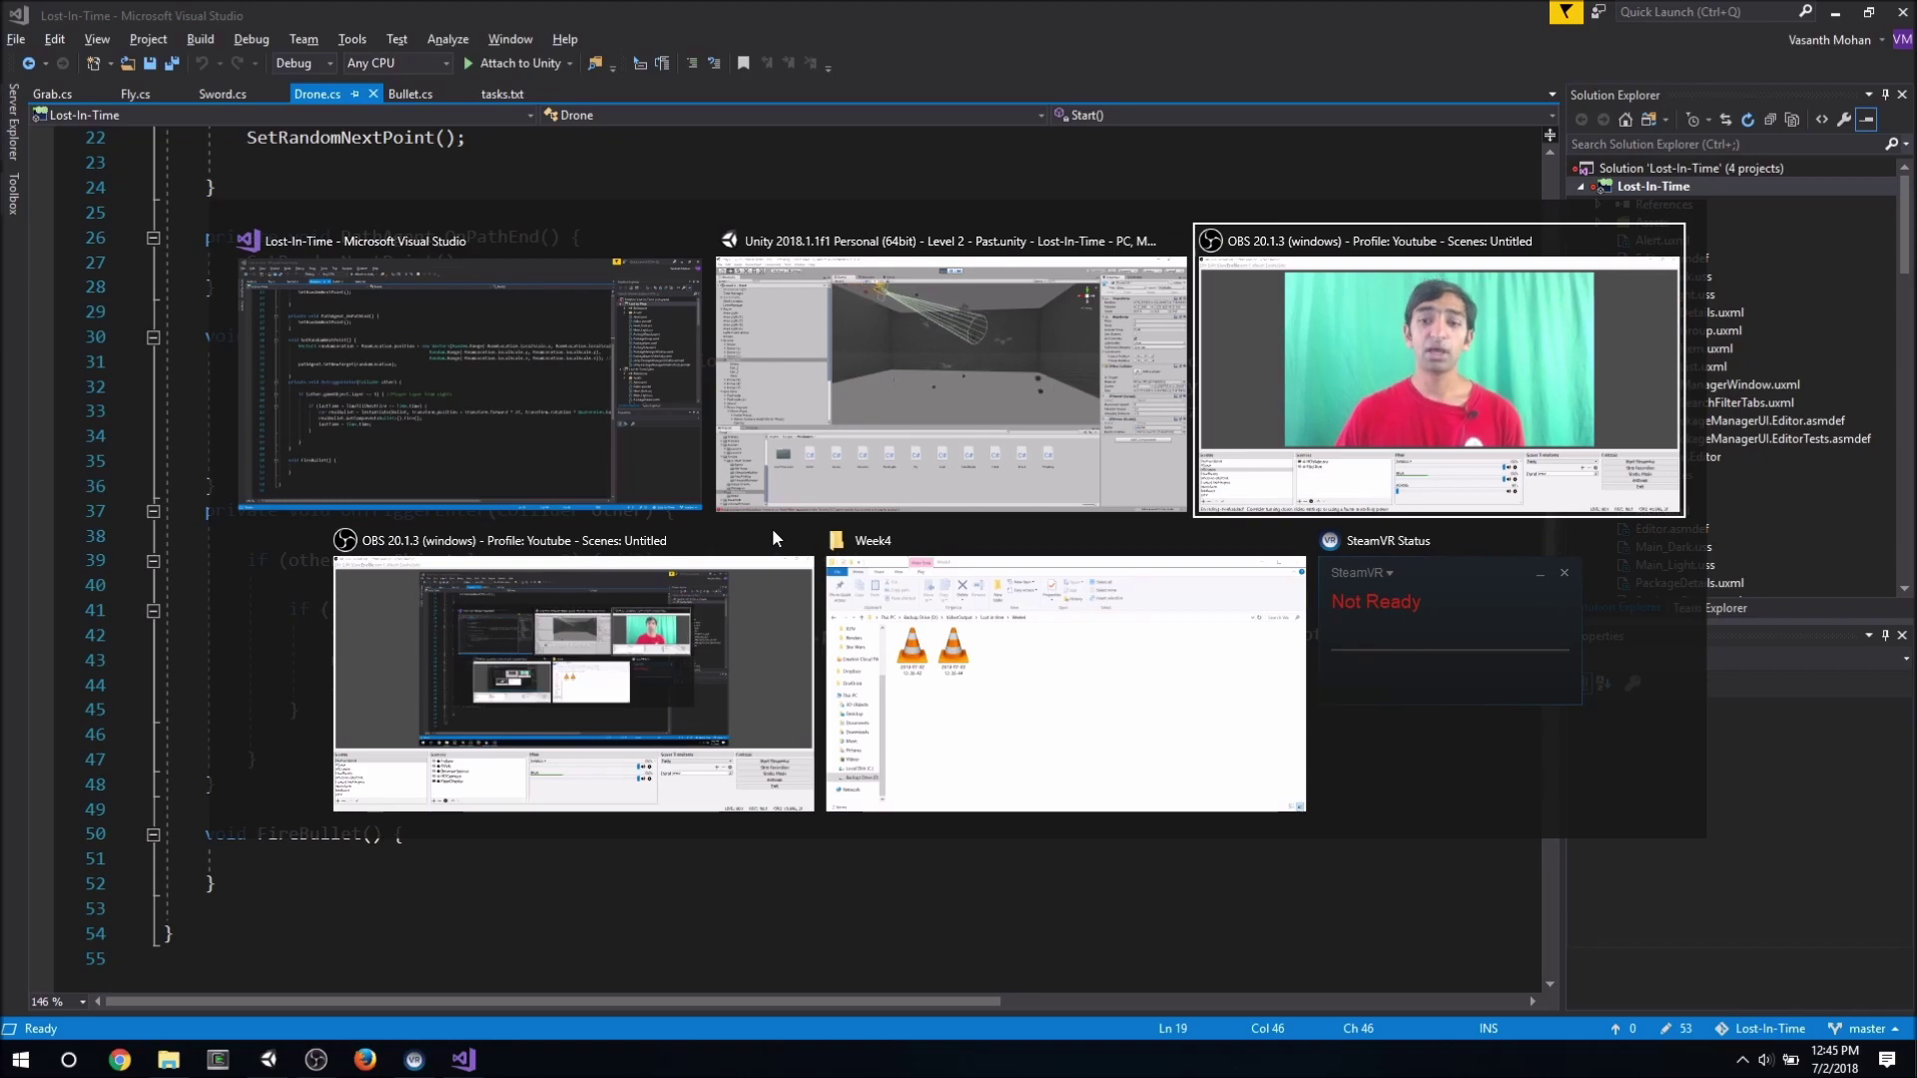
{"action": "key", "text": "alt+Tab"}
{"action": "key", "text": "alt+Tab"}
{"action": "key", "text": "alt+Tab"}
{"action": "key", "text": "alt+Tab"}
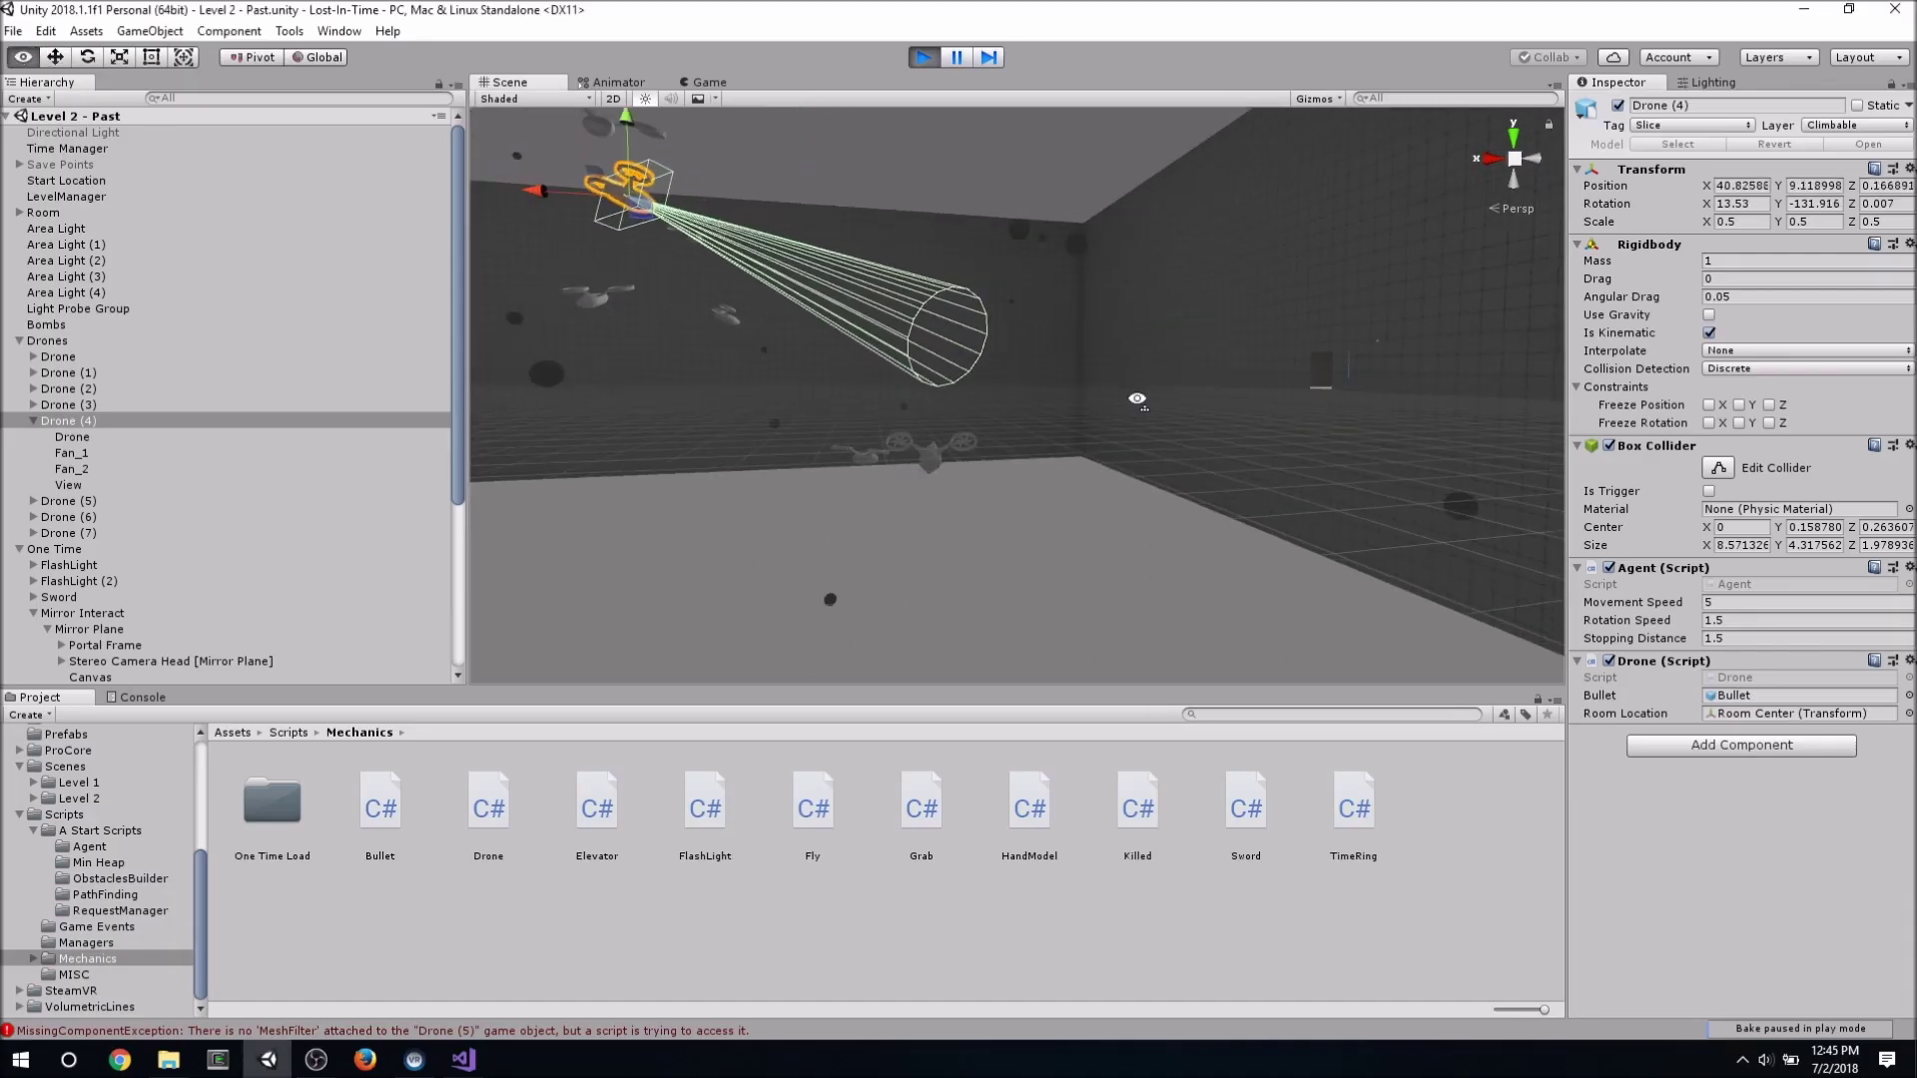
{"action": "right_click_drag", "start_coordinate": [1006, 291], "coordinate": [1123, 299]}
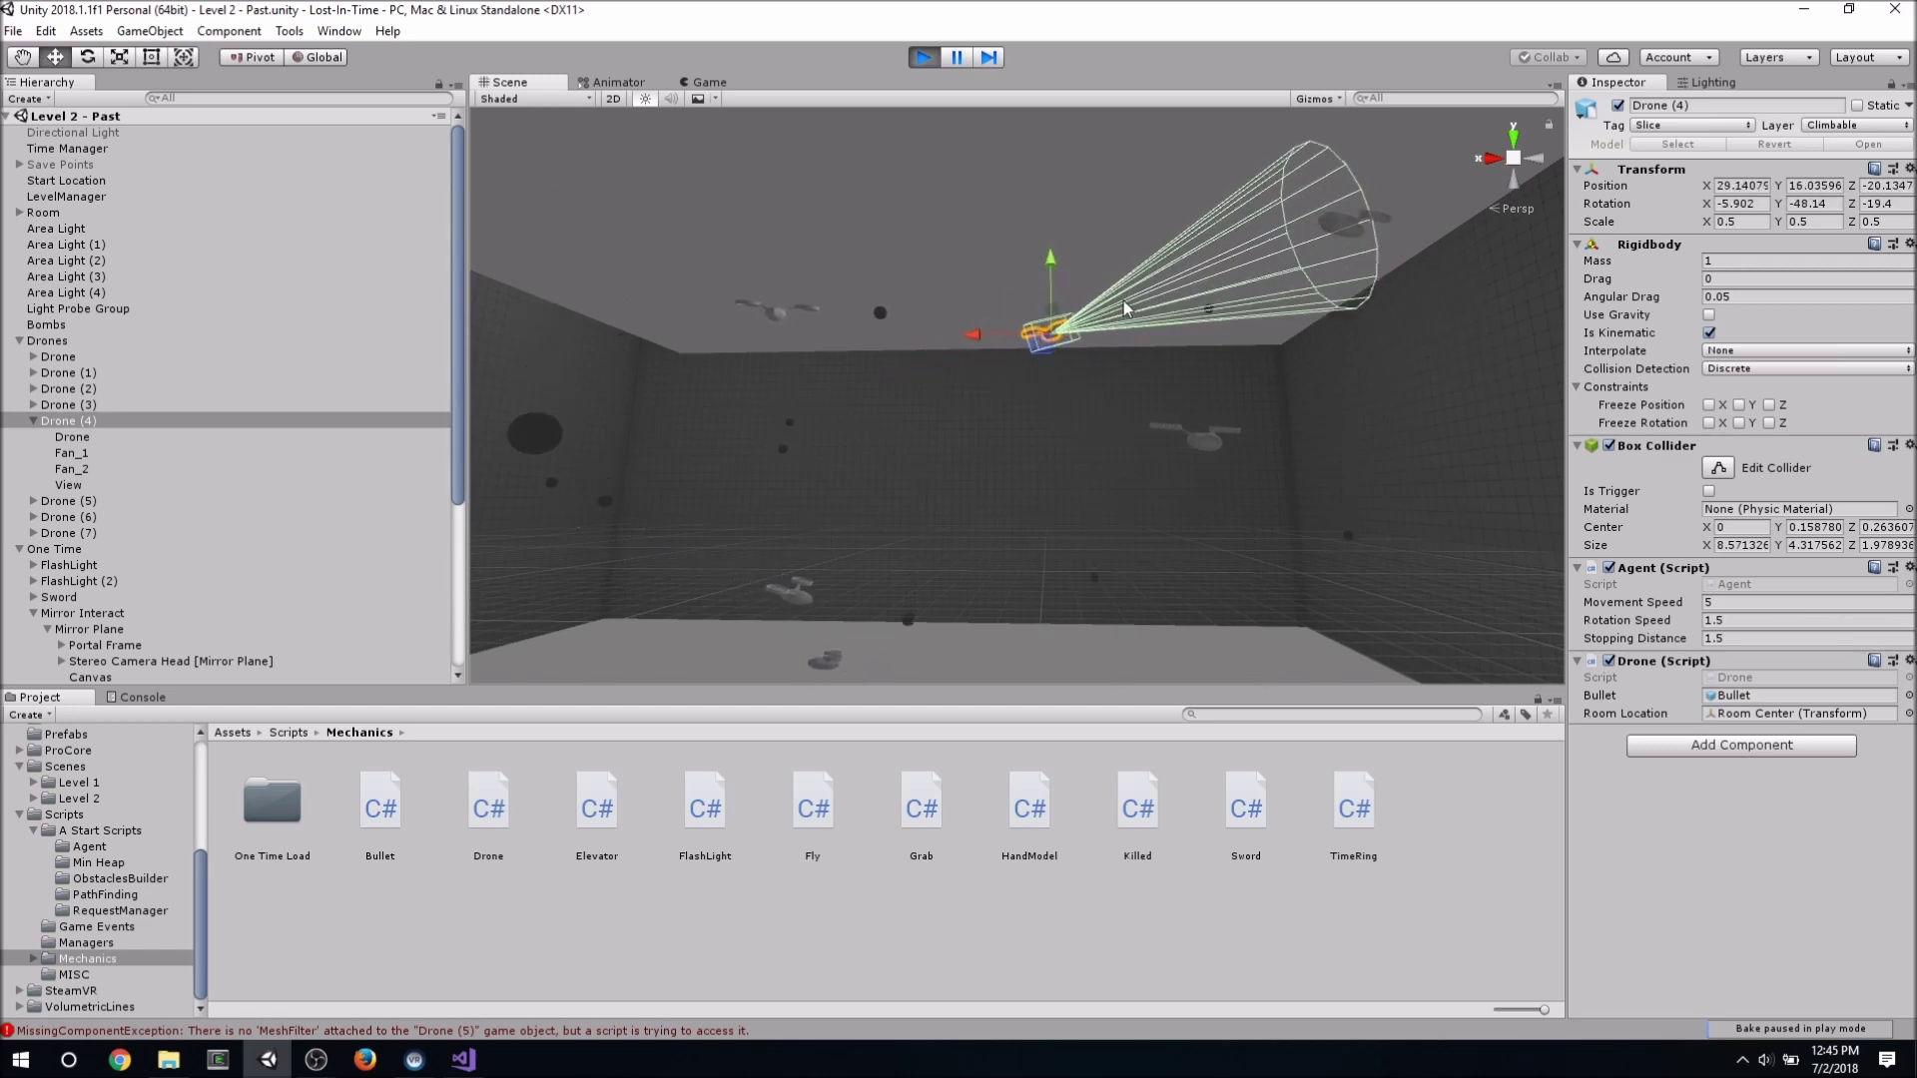
{"action": "left_click_drag", "start_coordinate": [1123, 302], "coordinate": [1299, 369], "text": "alt"}
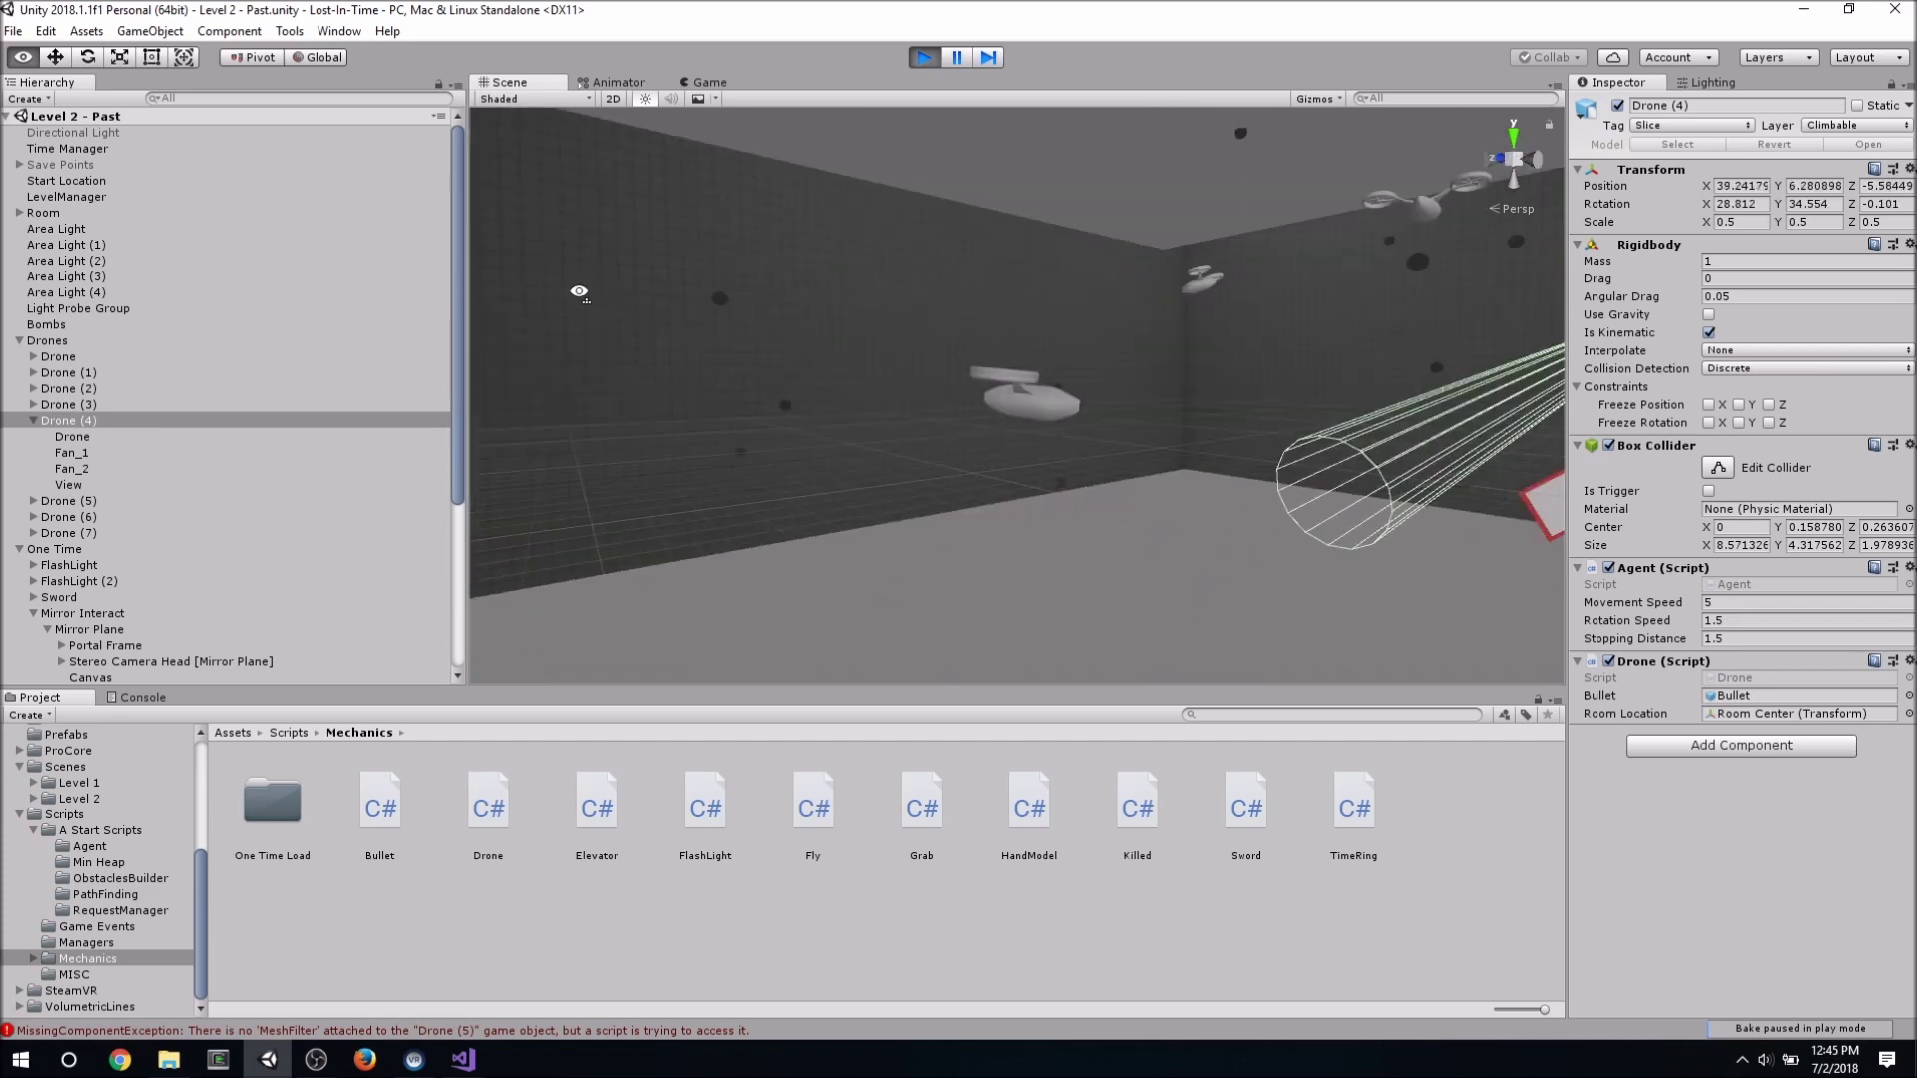
{"action": "key", "text": "f"}
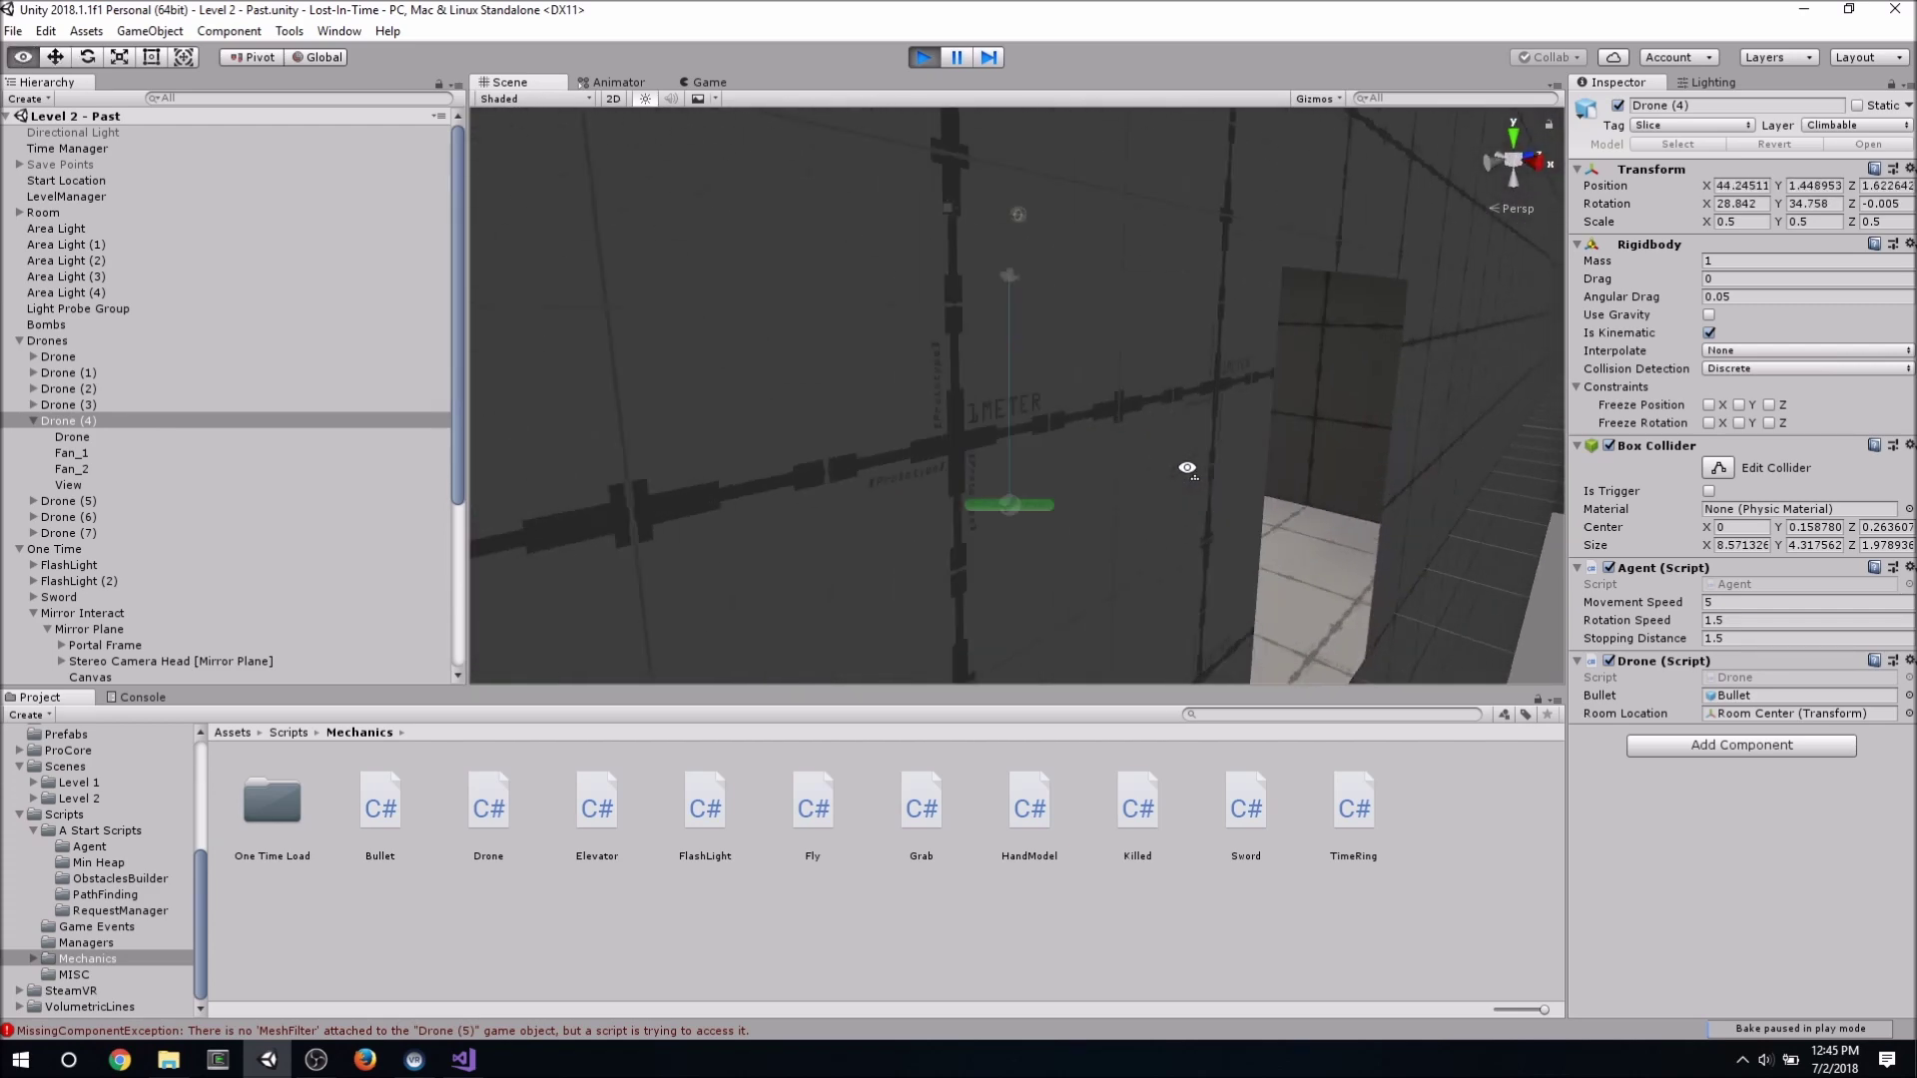
{"action": "left_click_drag", "start_coordinate": [1349, 458], "coordinate": [1305, 409], "text": "alt"}
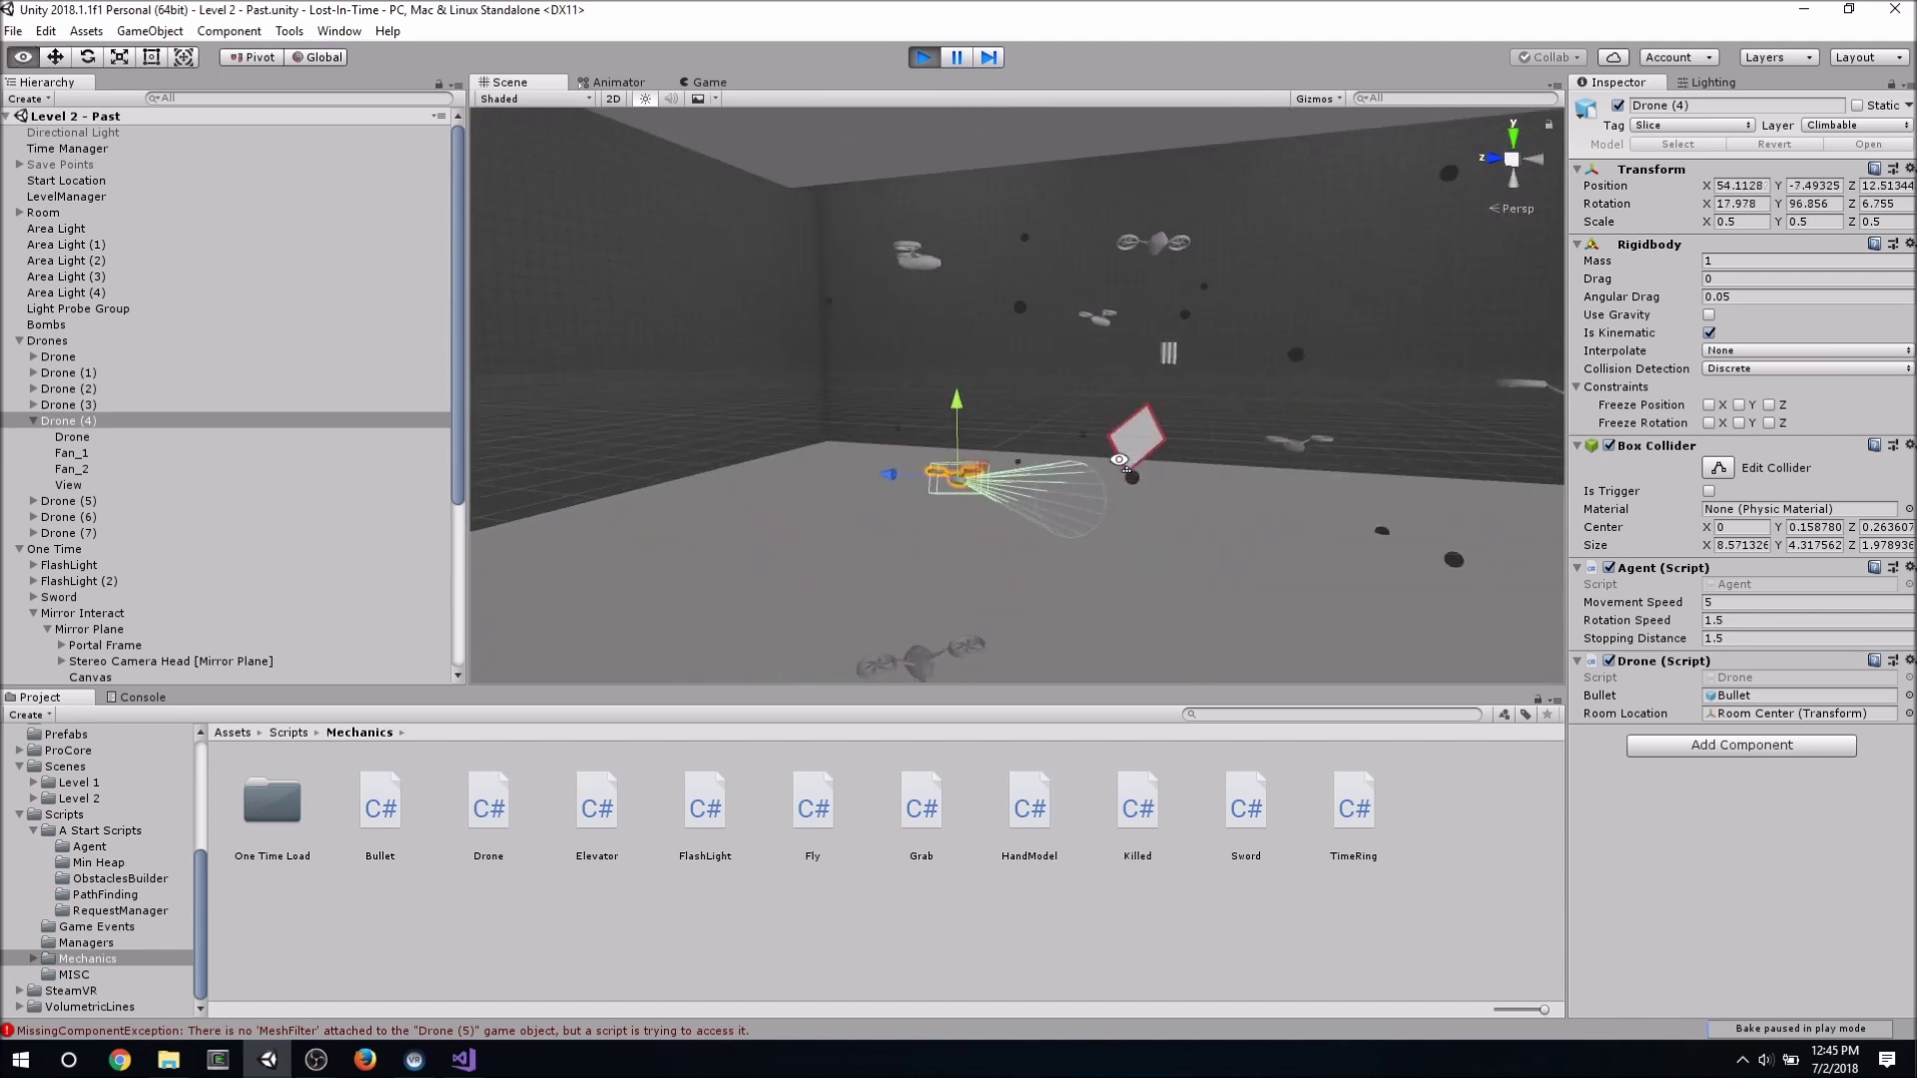
{"action": "mouse_move", "coordinate": [1305, 407]}
{"action": "left_mouse_down", "text": "alt"}
{"action": "mouse_move", "coordinate": [940, 371]}
{"action": "mouse_move", "coordinate": [963, 551]}
{"action": "left_mouse_up", "text": "alt"}
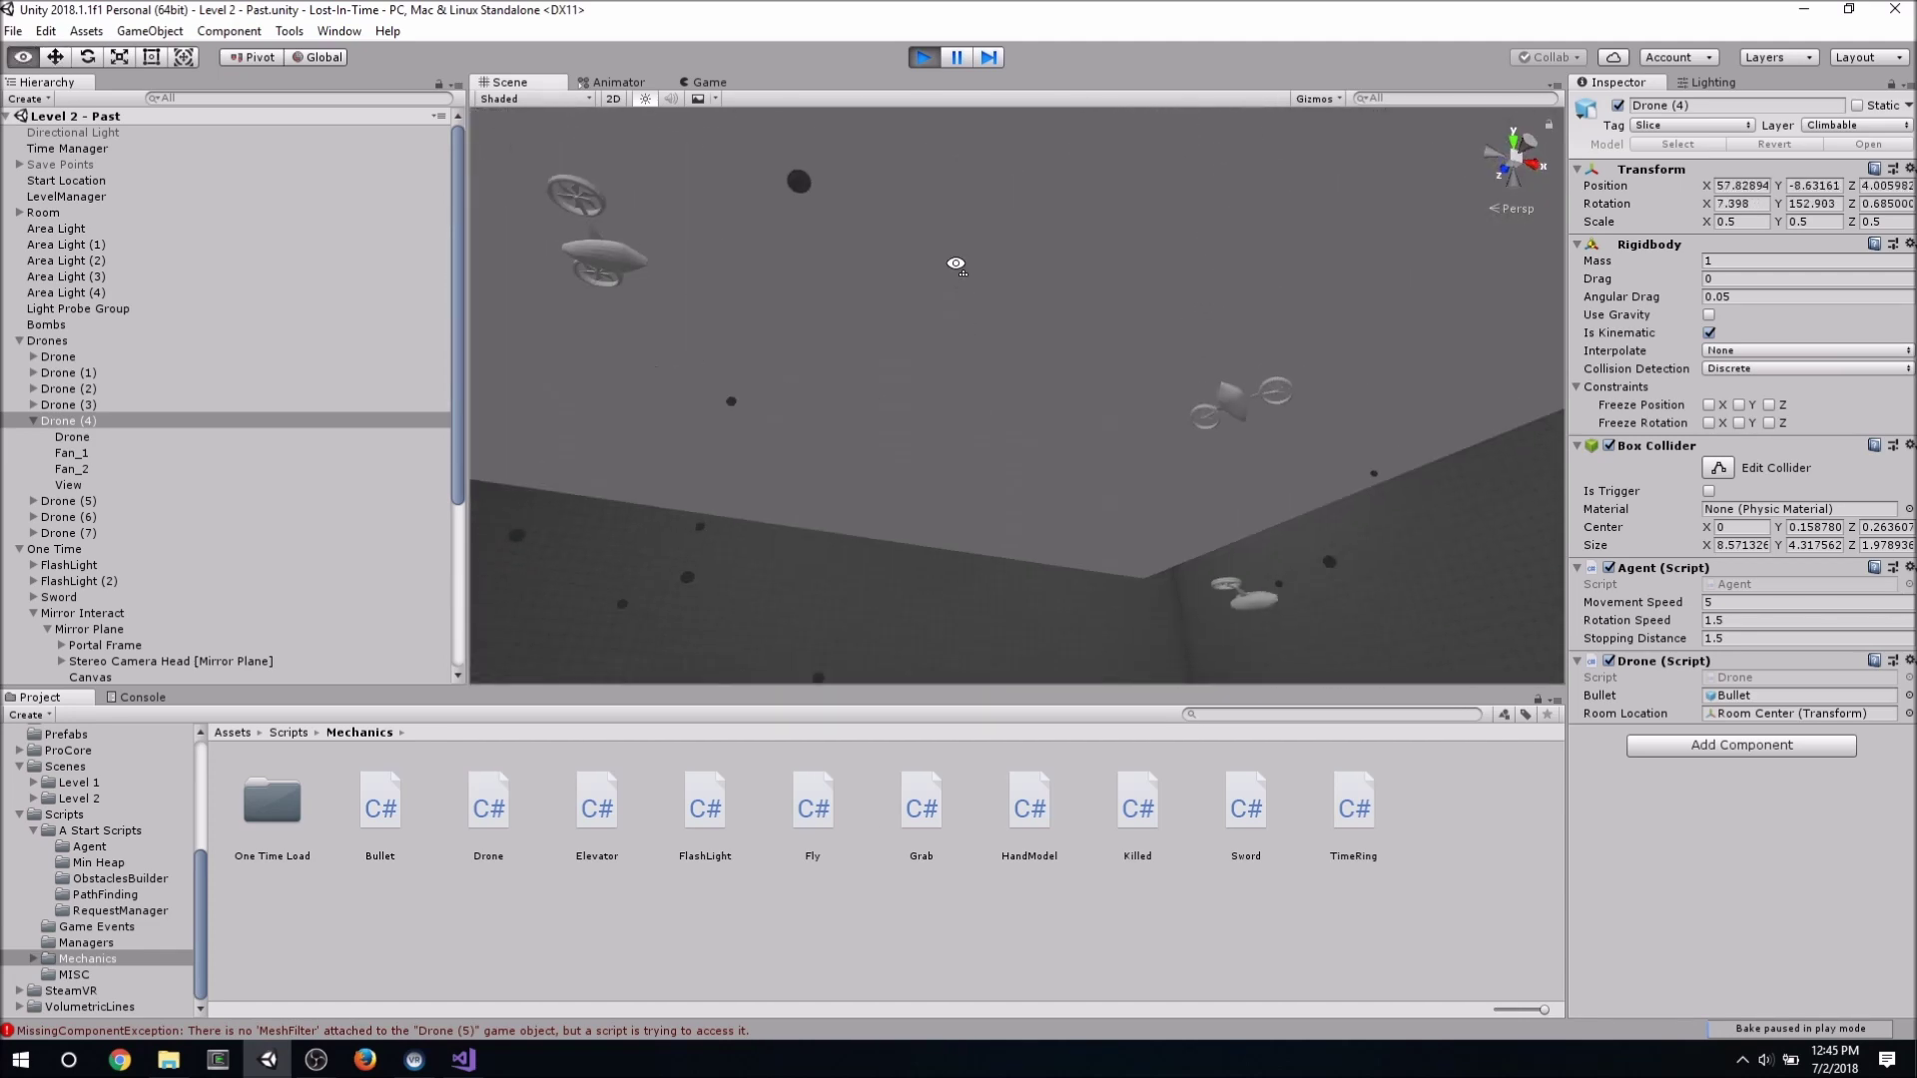
- Frame the Sword, then swing the view from the floor toward the mirror and drones
{"action": "left_click", "coordinate": [962, 551]}
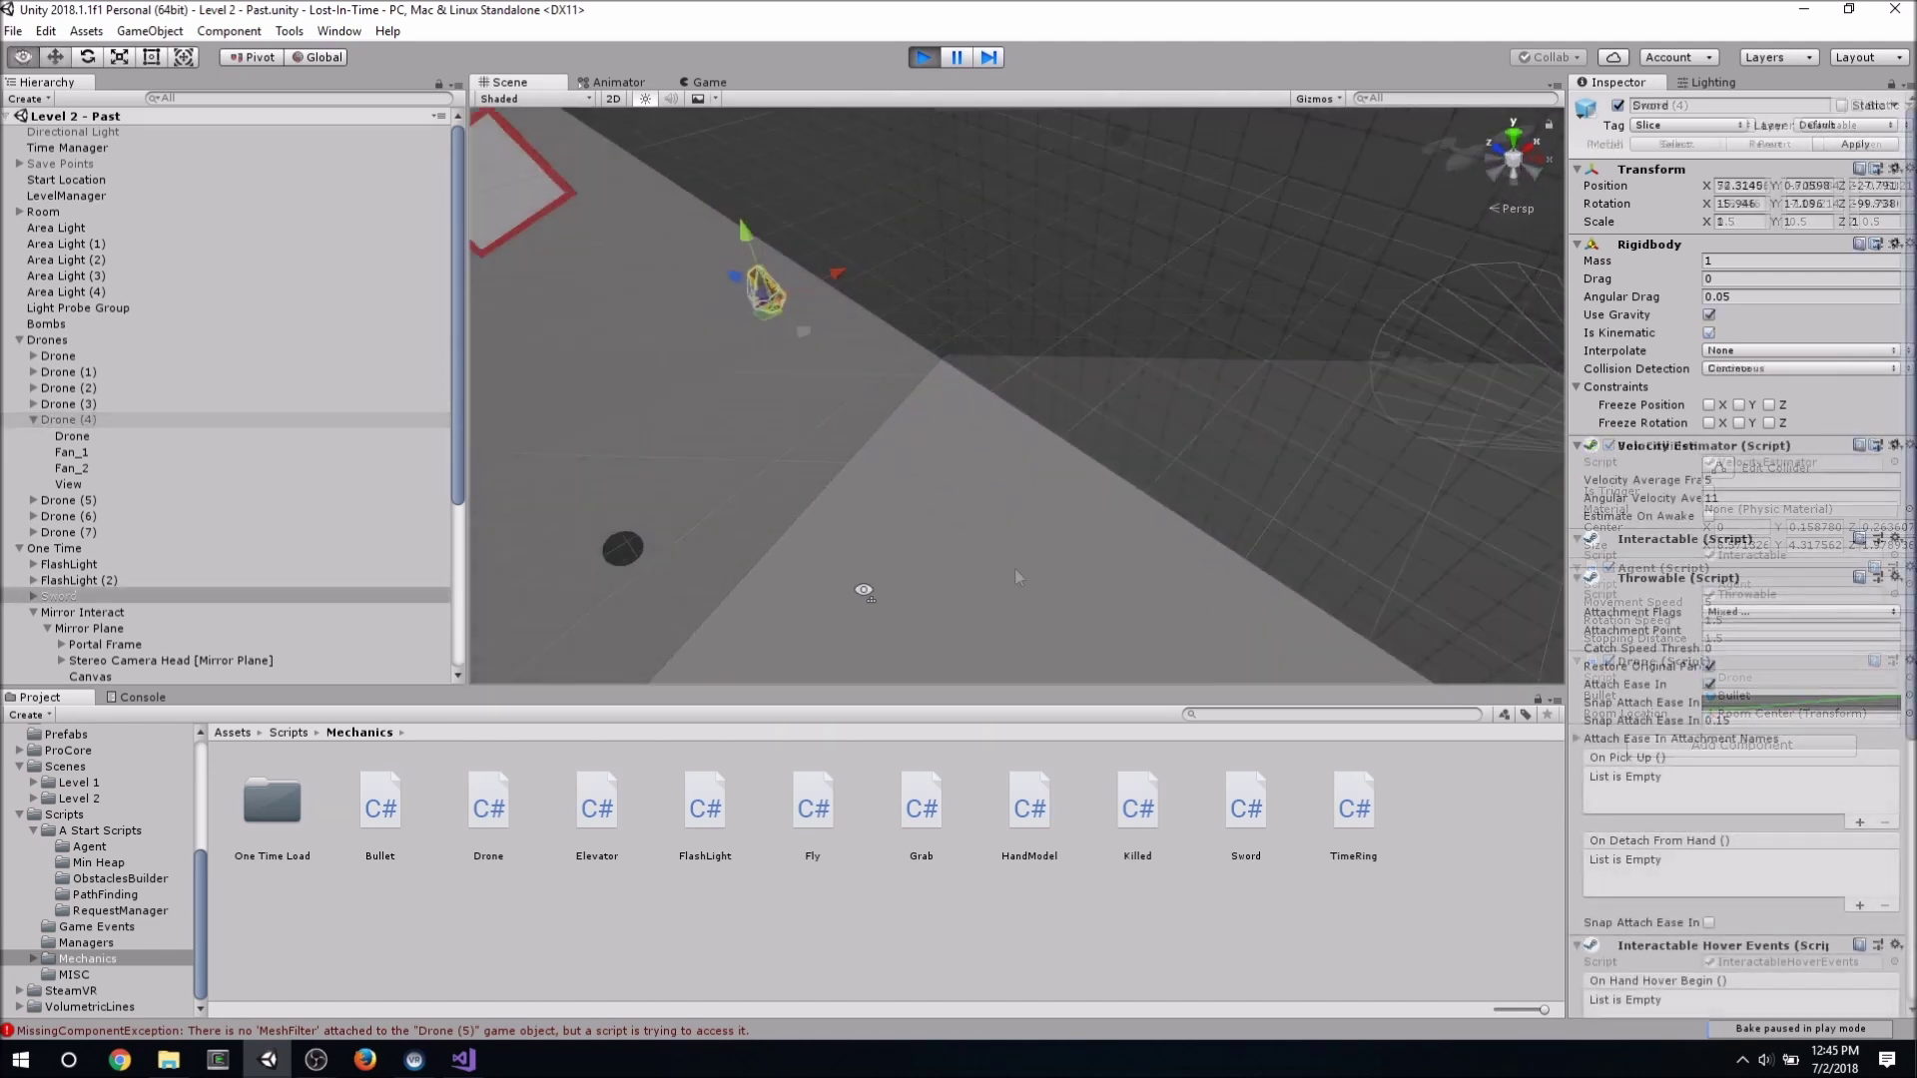
{"action": "key", "text": "f"}
{"action": "mouse_move", "coordinate": [984, 471]}
{"action": "left_mouse_down", "text": "alt"}
{"action": "mouse_move", "coordinate": [973, 363]}
{"action": "mouse_move", "coordinate": [808, 363]}
{"action": "left_mouse_up", "text": "alt"}
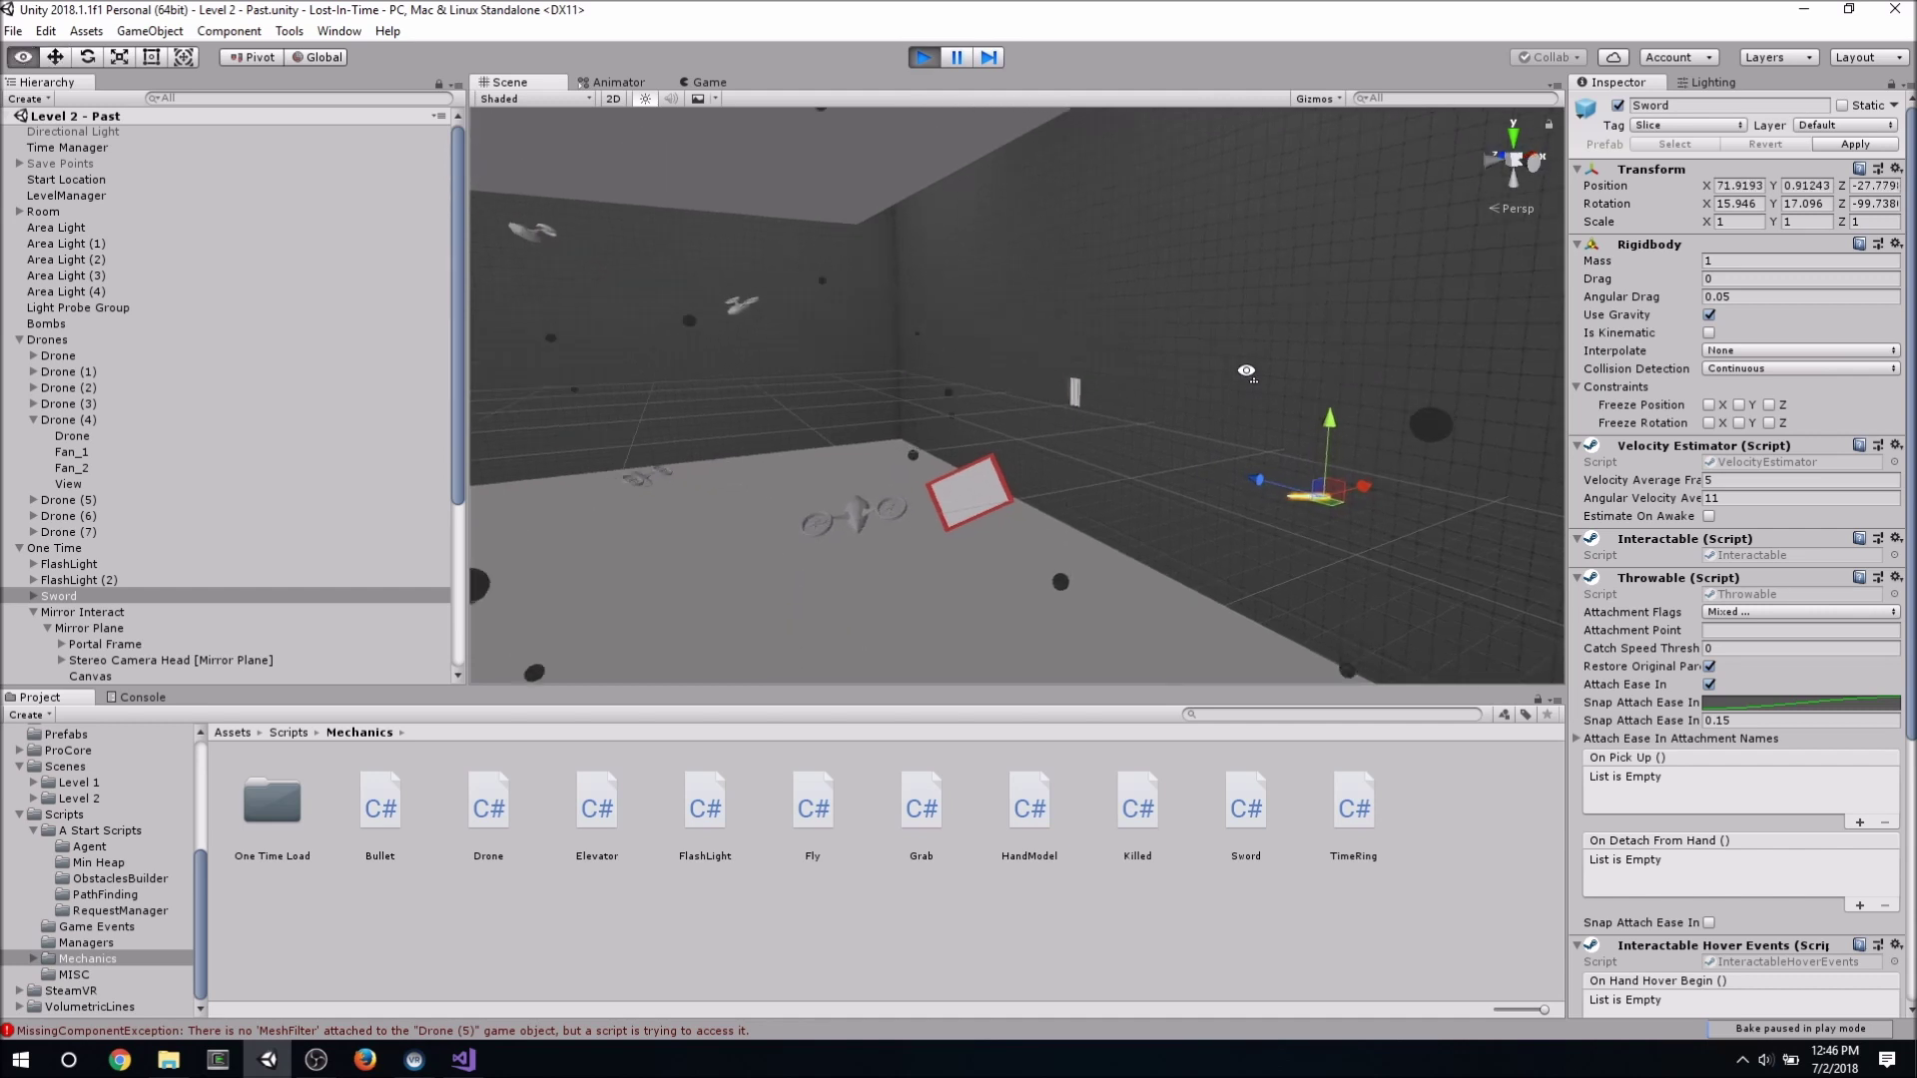
{"action": "mouse_move", "coordinate": [1190, 386]}
{"action": "right_mouse_down"}
{"action": "mouse_move", "coordinate": [1289, 387]}
{"action": "mouse_move", "coordinate": [1170, 311]}
{"action": "mouse_move", "coordinate": [1065, 313]}
{"action": "right_mouse_up"}
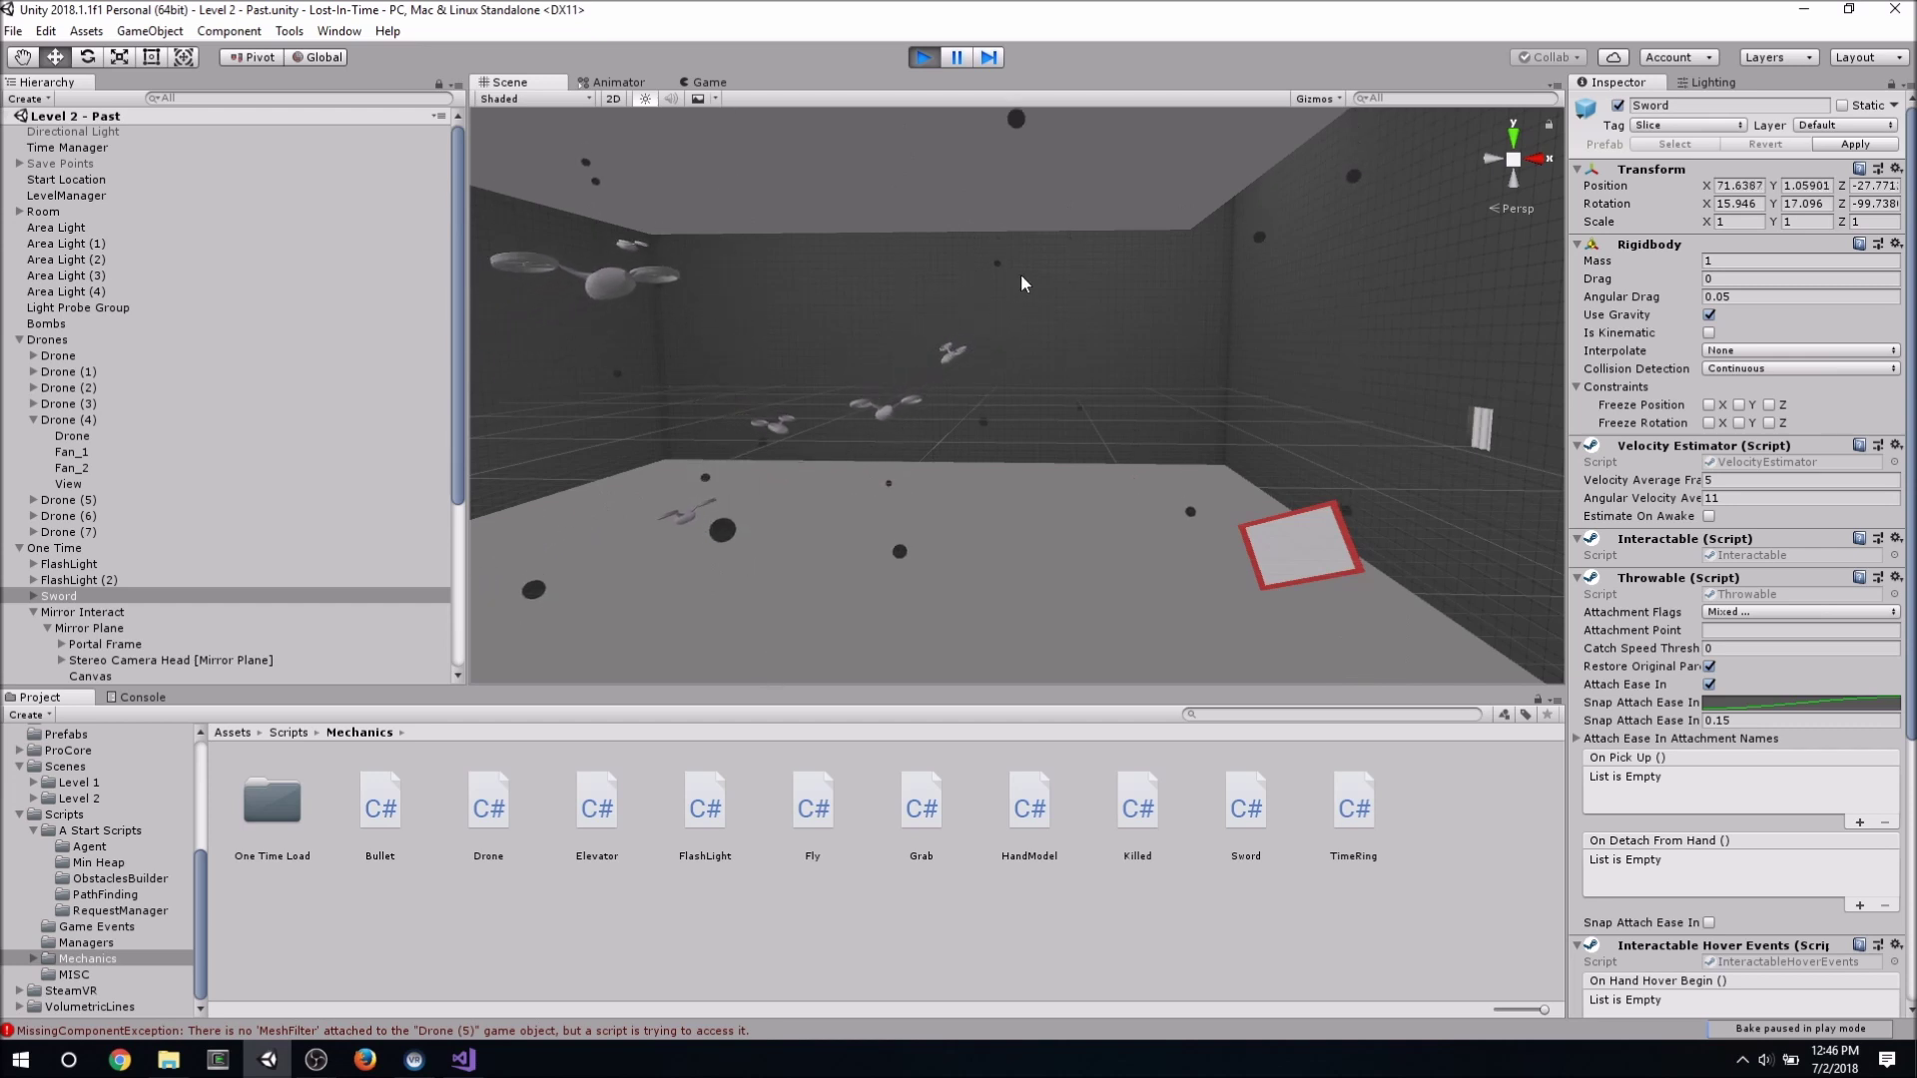
{"action": "right_click_drag", "start_coordinate": [1020, 274], "coordinate": [1269, 320]}
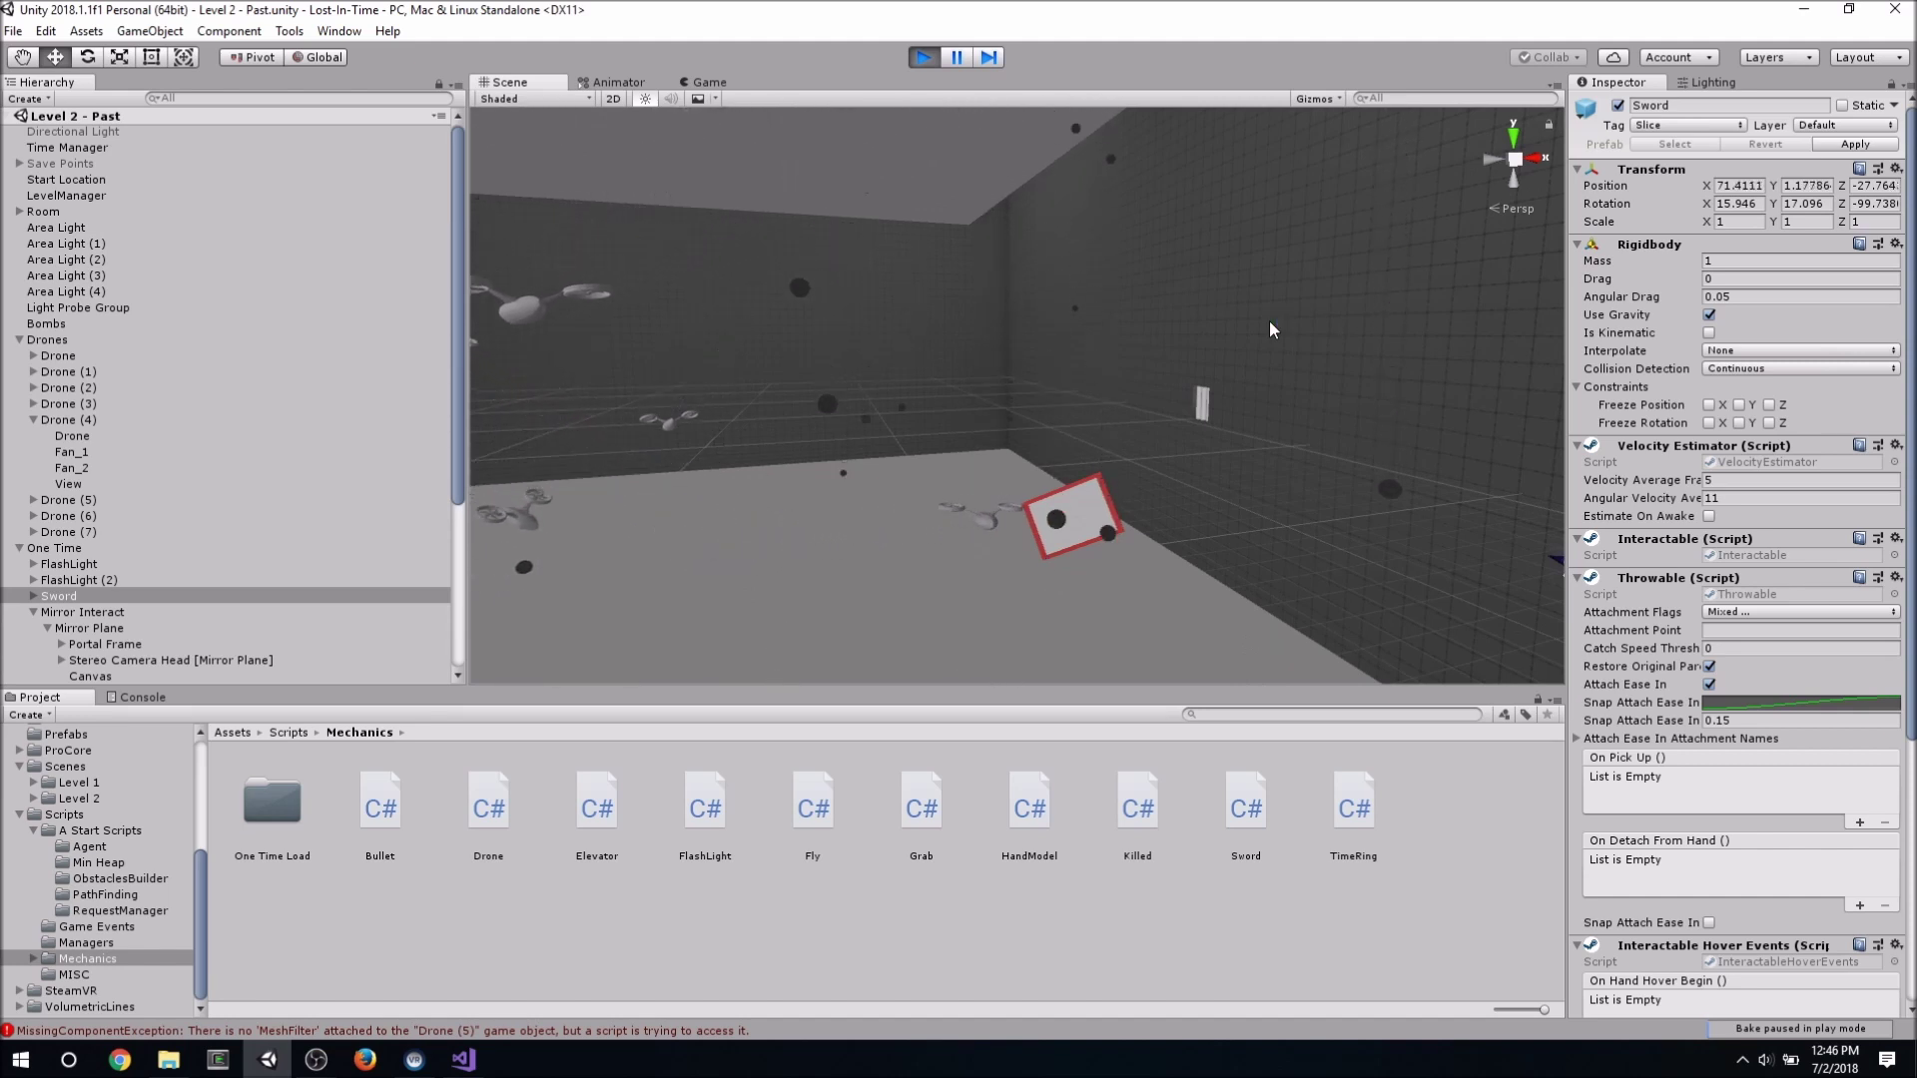
{"action": "mouse_move", "coordinate": [1282, 357]}
{"action": "right_mouse_down"}
{"action": "mouse_move", "coordinate": [1149, 364]}
{"action": "mouse_move", "coordinate": [1314, 390]}
{"action": "mouse_move", "coordinate": [1227, 381]}
{"action": "mouse_move", "coordinate": [1253, 346]}
{"action": "right_mouse_up"}
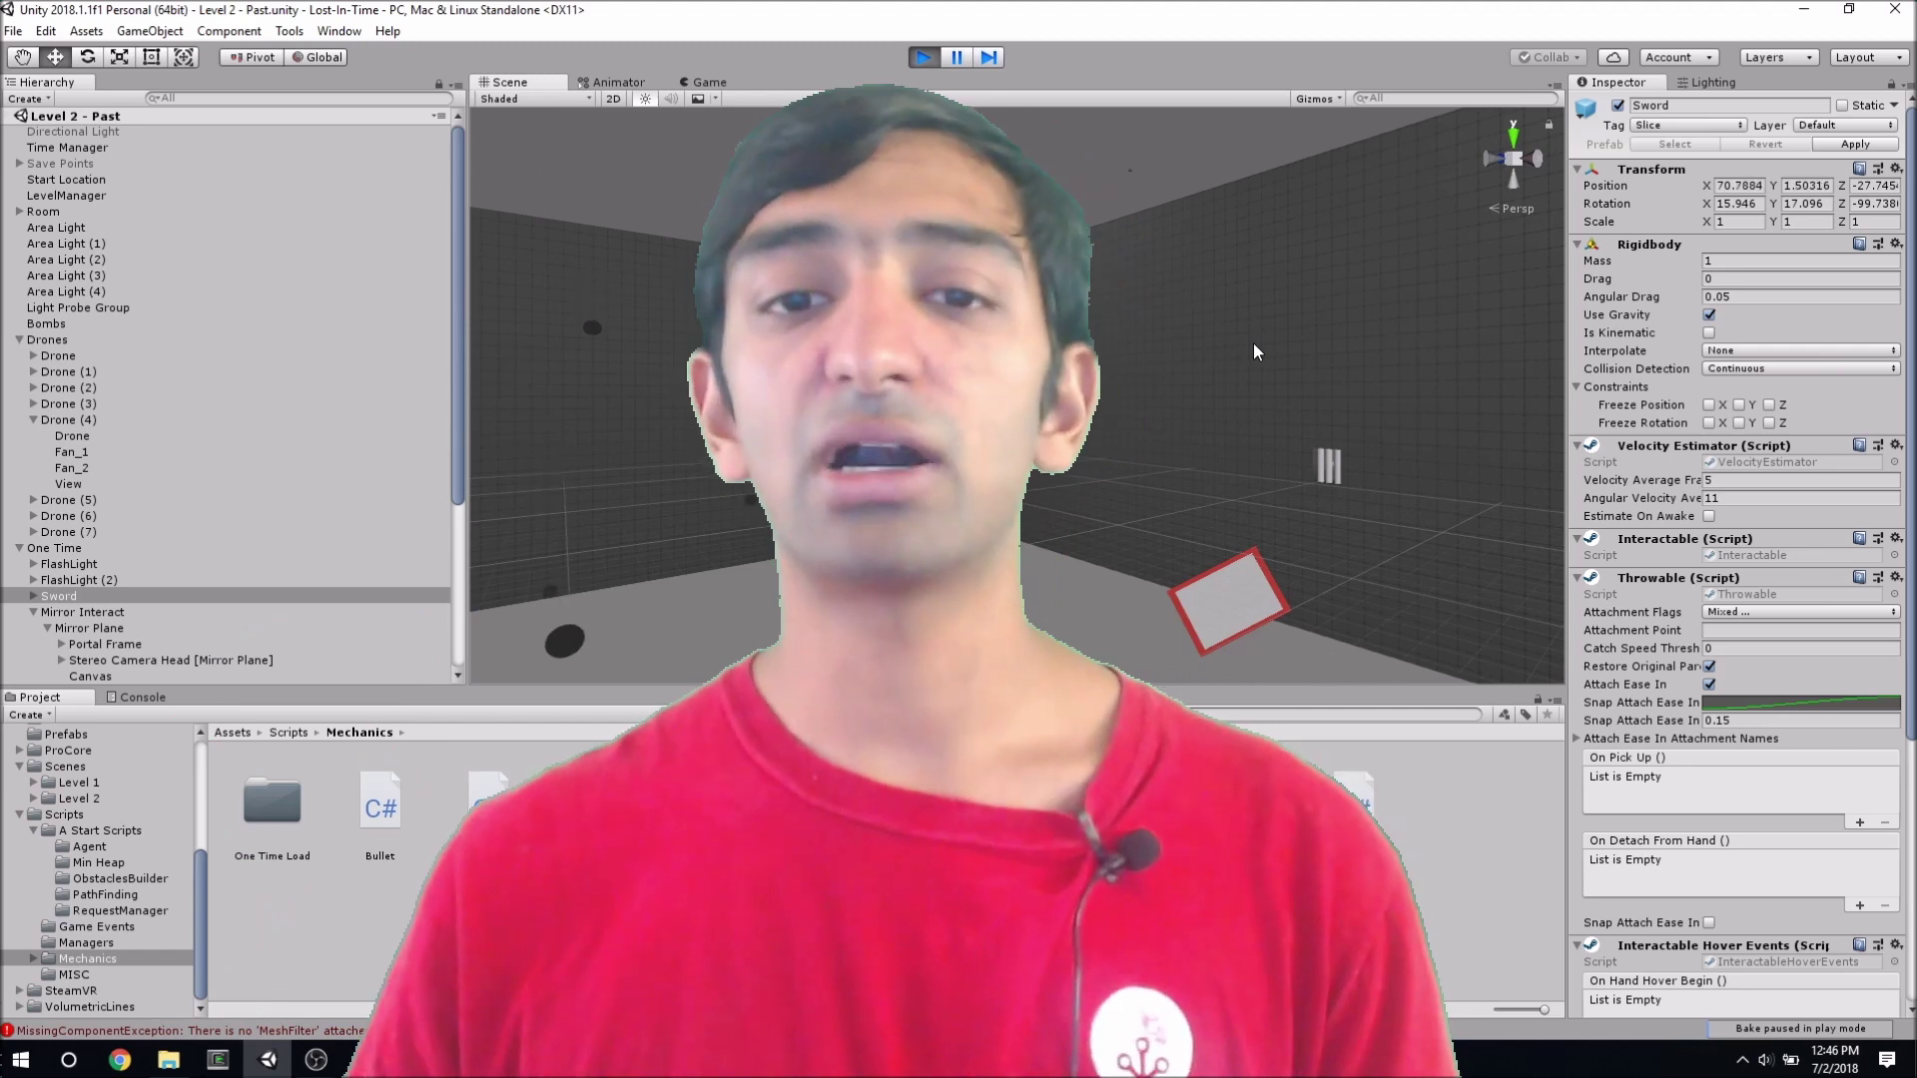
- Select Mirror Plane under Mirror Interact and pull the view back among the drones
{"action": "mouse_move", "coordinate": [1254, 341]}
{"action": "right_mouse_down"}
{"action": "mouse_move", "coordinate": [1103, 161]}
{"action": "mouse_move", "coordinate": [1074, 567]}
{"action": "mouse_move", "coordinate": [1519, 486]}
{"action": "mouse_move", "coordinate": [1460, 483]}
{"action": "right_mouse_up"}
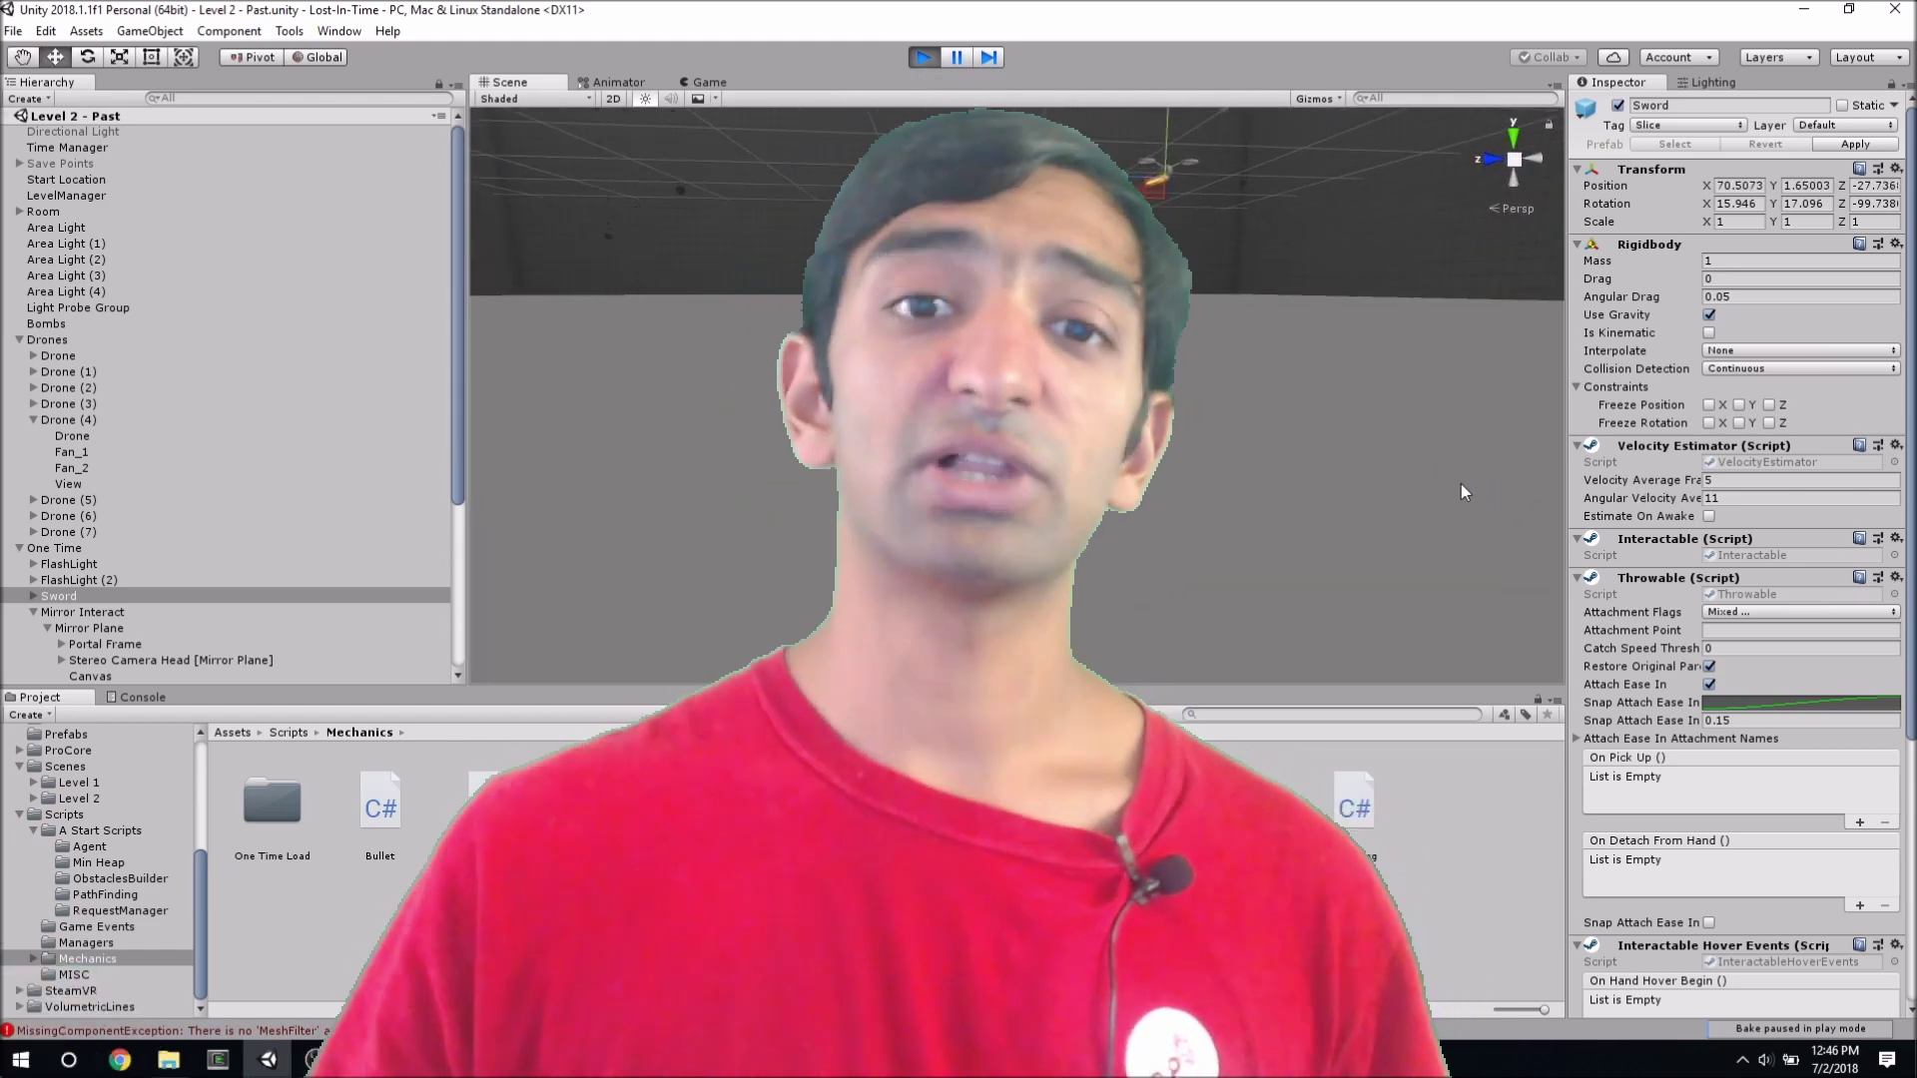
{"action": "mouse_move", "coordinate": [1230, 355]}
{"action": "right_mouse_down"}
{"action": "mouse_move", "coordinate": [1243, 494]}
{"action": "mouse_move", "coordinate": [1167, 300]}
{"action": "right_mouse_up"}
{"action": "left_click", "coordinate": [1167, 260]}
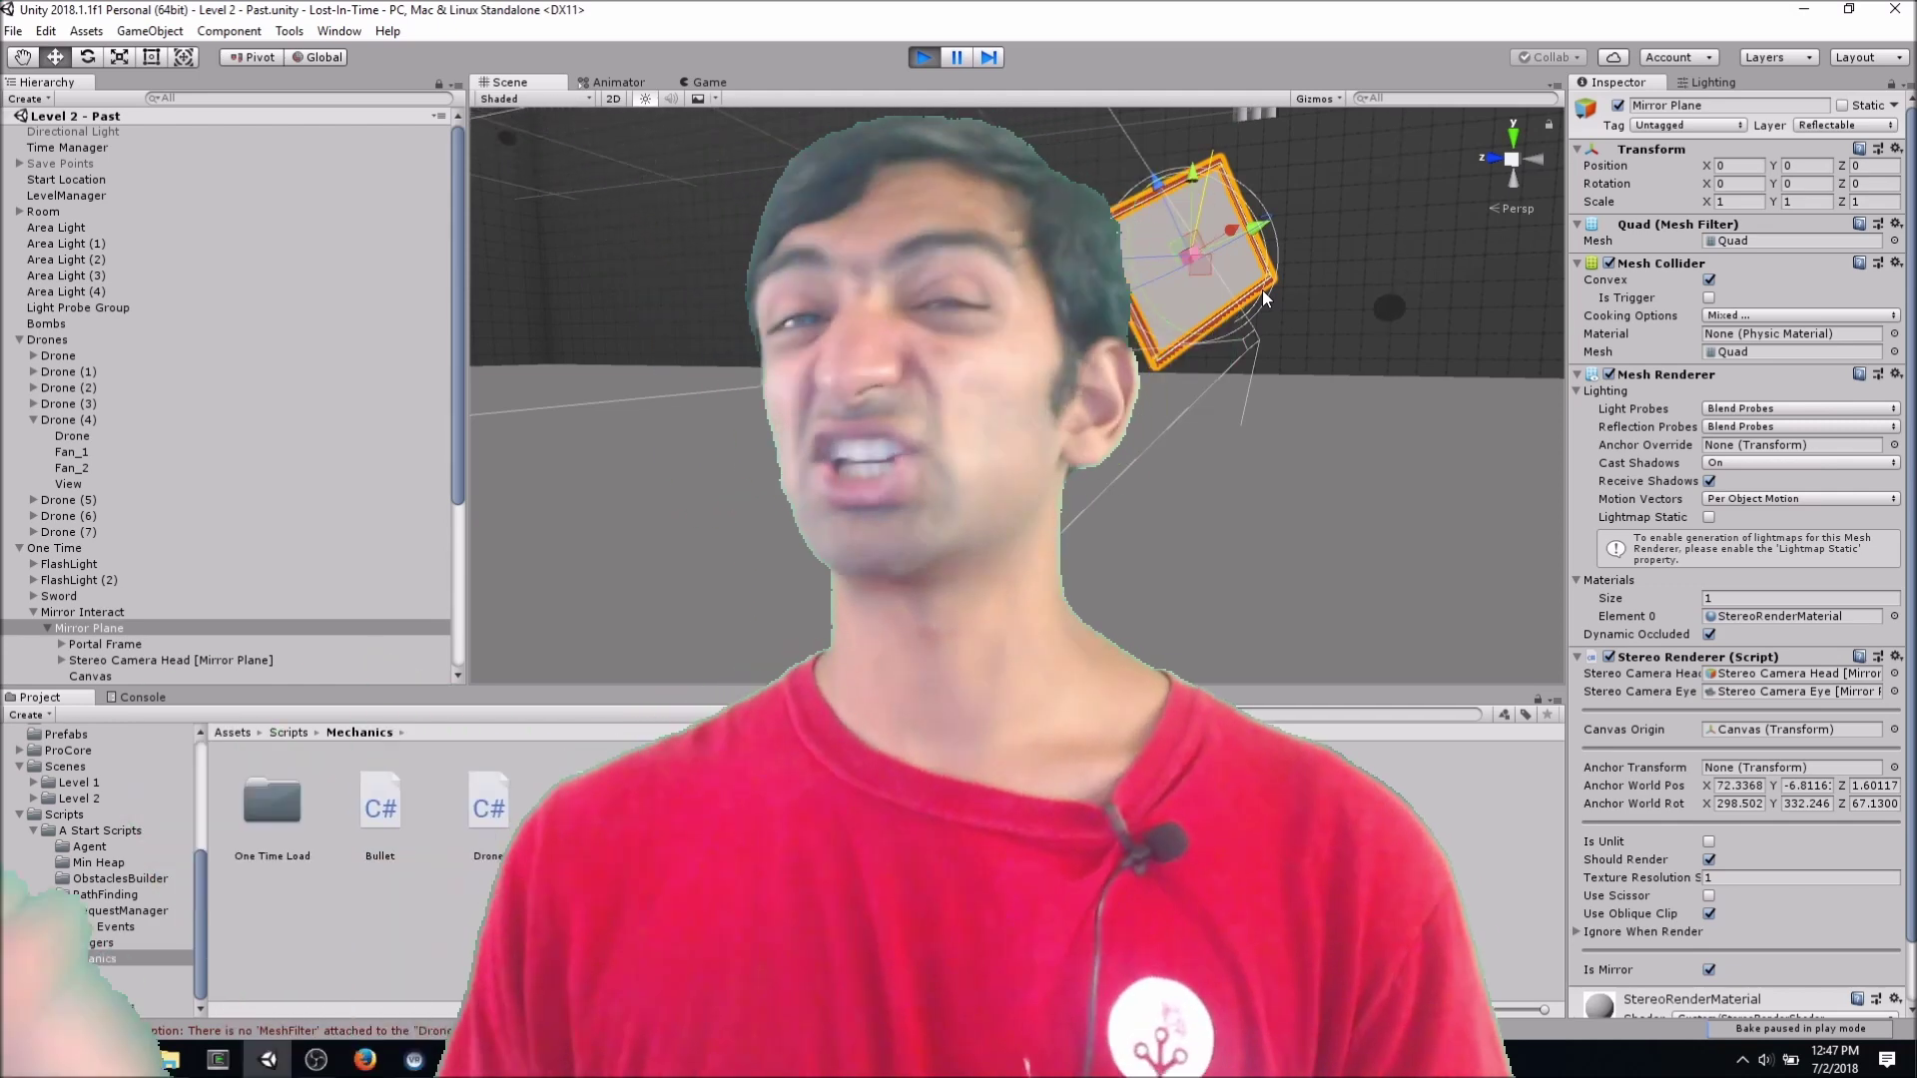
{"action": "mouse_move", "coordinate": [1263, 289]}
{"action": "right_mouse_down"}
{"action": "mouse_move", "coordinate": [1184, 256]}
{"action": "mouse_move", "coordinate": [1259, 440]}
{"action": "right_mouse_up"}
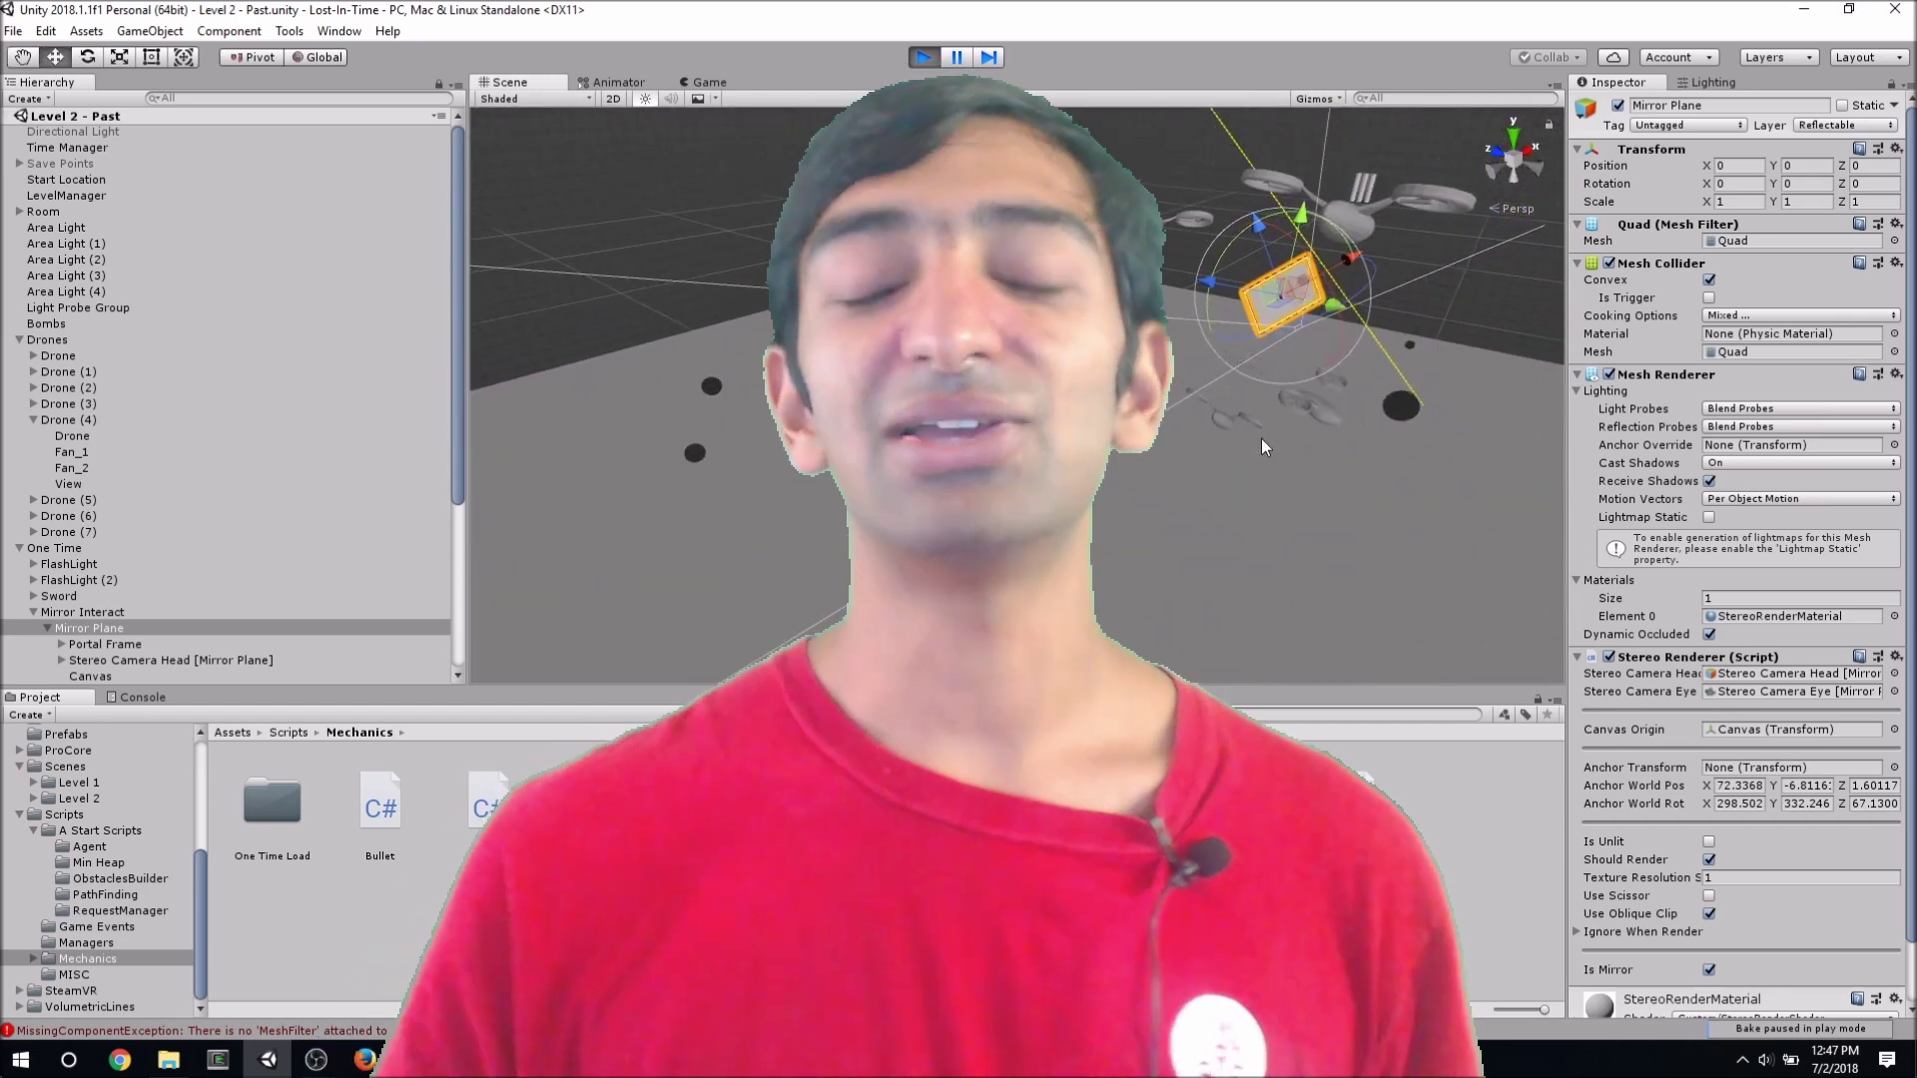